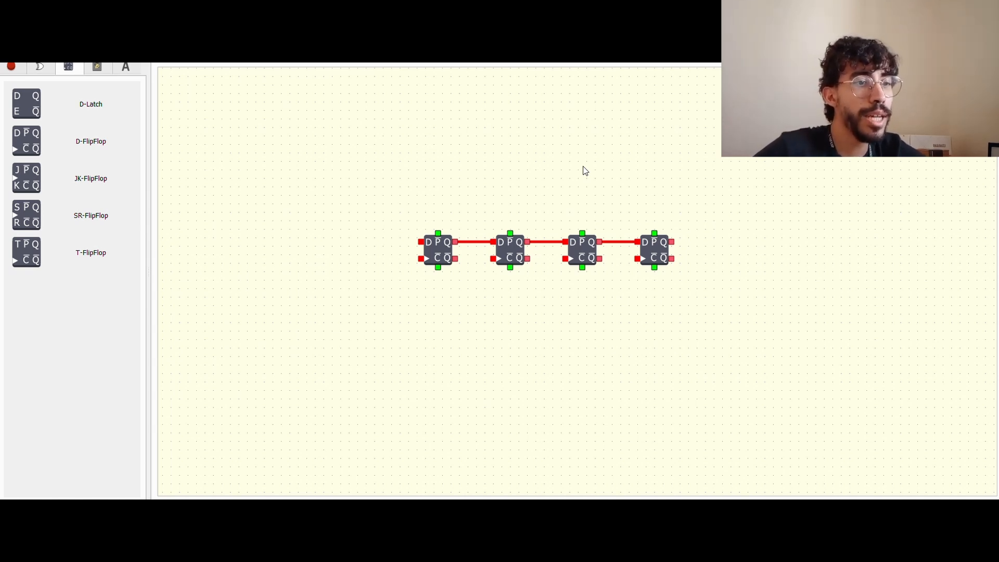
left_click_drag(413, 190, 663, 296)
left_click_drag(383, 155, 698, 339)
left_click(375, 160)
left_click_drag(432, 196, 670, 329)
left_click(670, 329)
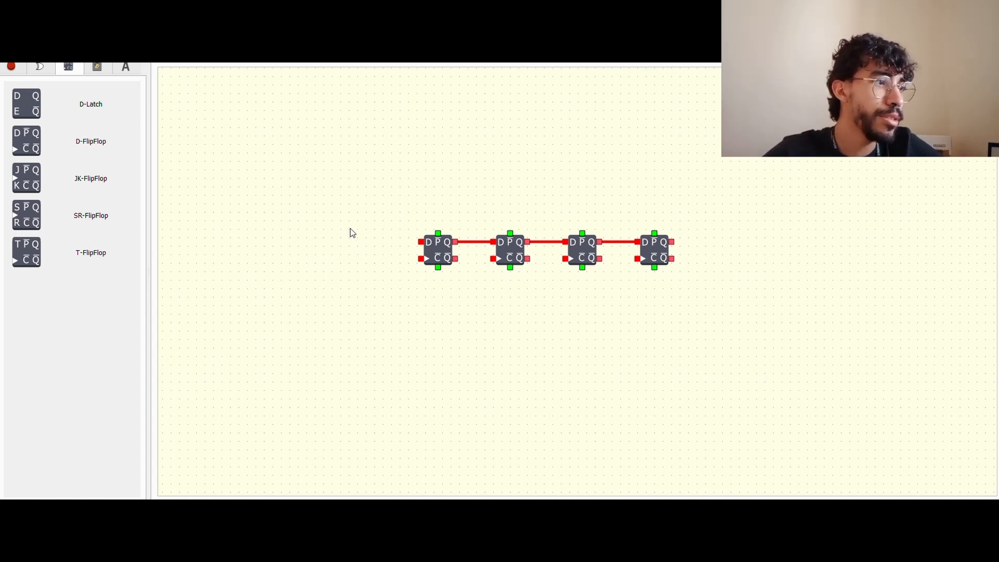
Add an input switch and wire it to the D input of the first flip-flop, keeping it level with the chain.
left_click(11, 66)
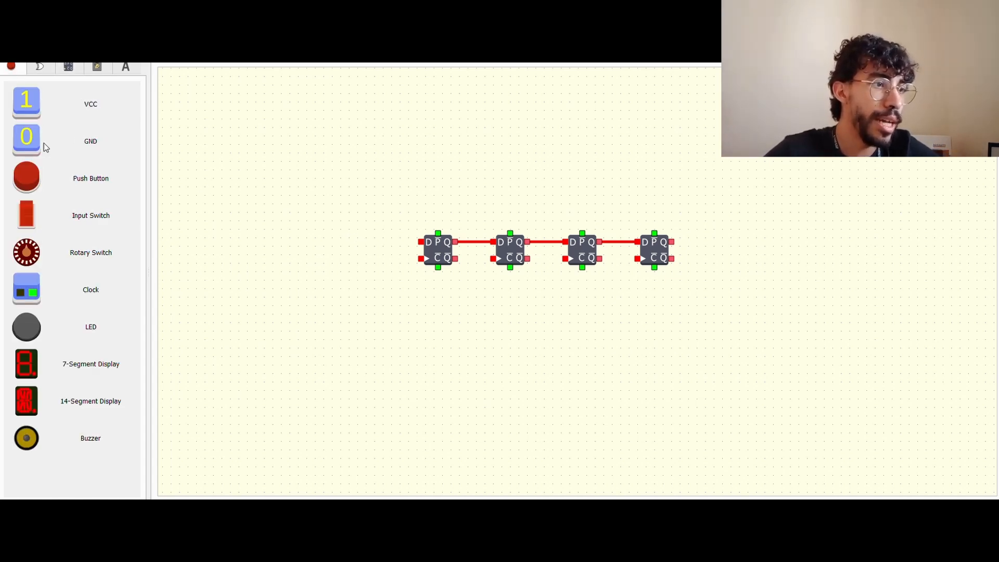
mouse_move(84, 218)
left_mouse_down()
mouse_move(272, 222)
mouse_move(420, 242)
left_mouse_up()
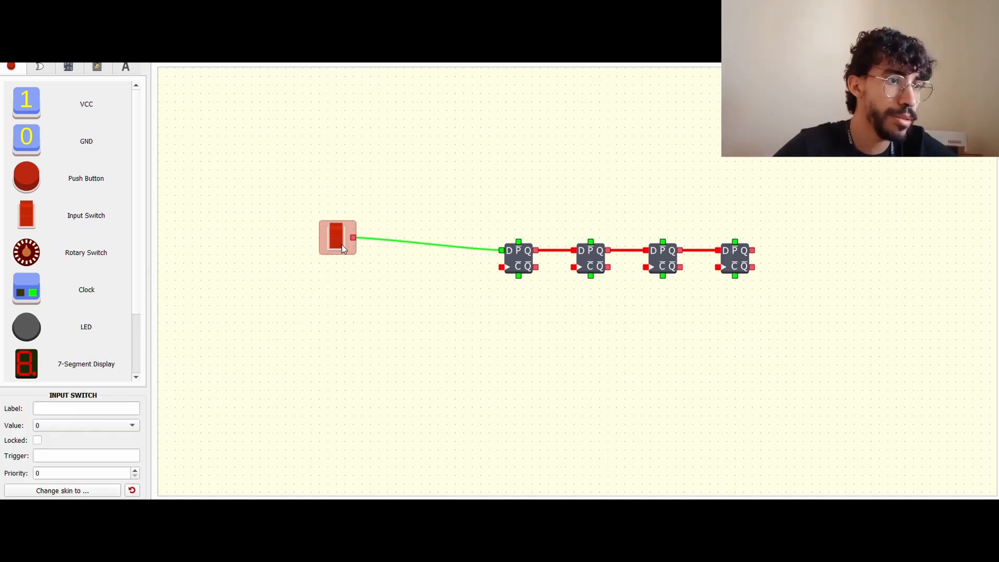
left_click_drag(343, 249, 433, 258)
left_click(404, 209)
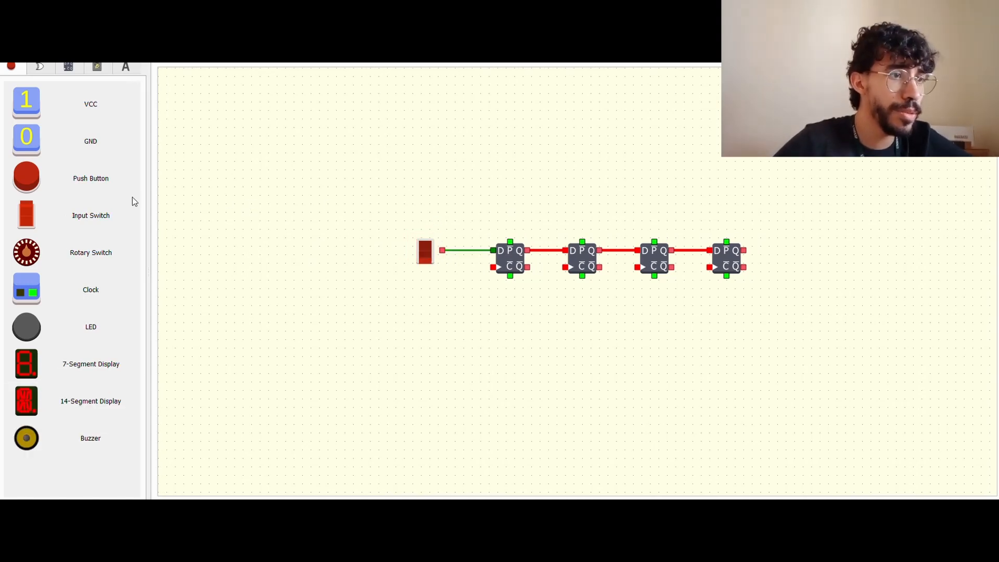
Add a push button below the input switch and wire it through four nodes to the clock inputs of all four D flip-flops.
mouse_move(73, 190)
left_mouse_down()
mouse_move(304, 249)
mouse_move(392, 289)
mouse_move(427, 295)
mouse_move(479, 264)
mouse_move(493, 266)
mouse_move(476, 292)
mouse_move(489, 298)
mouse_move(562, 260)
mouse_move(556, 297)
mouse_move(639, 274)
mouse_move(636, 263)
mouse_move(626, 294)
mouse_move(710, 263)
mouse_move(686, 287)
mouse_move(708, 300)
left_mouse_up()
double_click(479, 271)
double_click(540, 266)
double_click(614, 272)
double_click(679, 276)
left_click(676, 330)
left_click(429, 292)
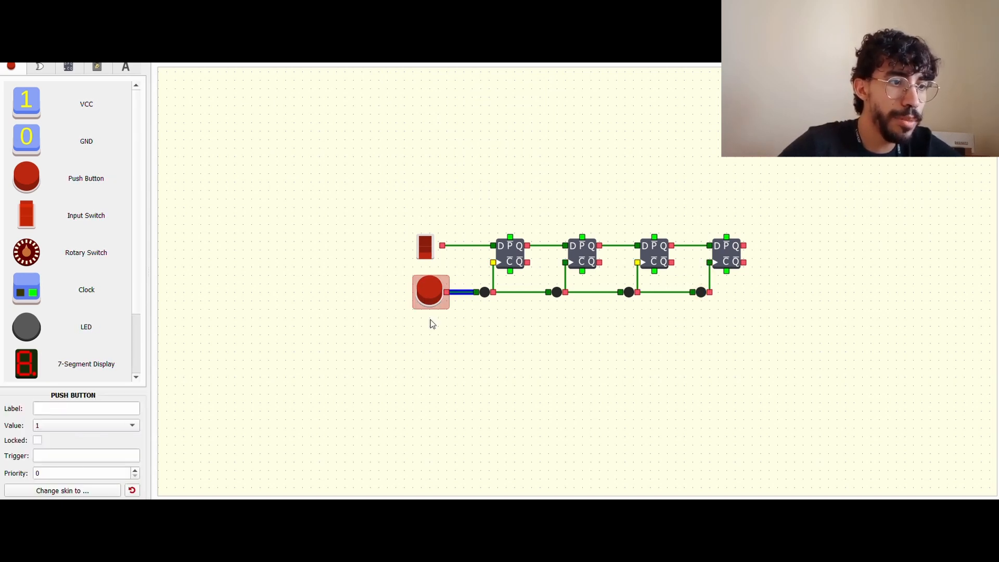
Duplicate the push button below the first one and wire it through four nodes to the clear inputs of all four flip-flops.
key("ctrl+c")
key("ctrl+v")
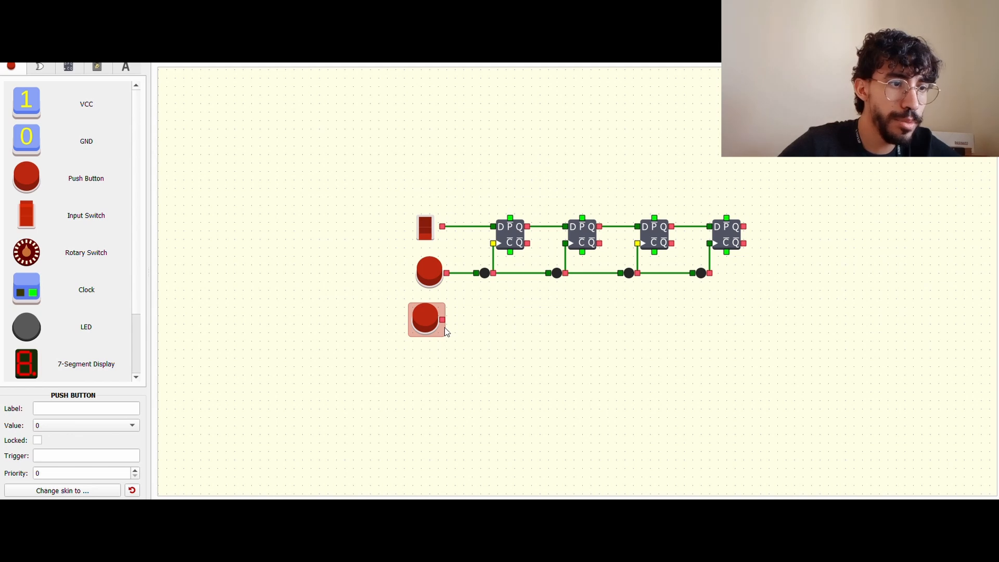
left_click_drag(442, 320, 510, 252)
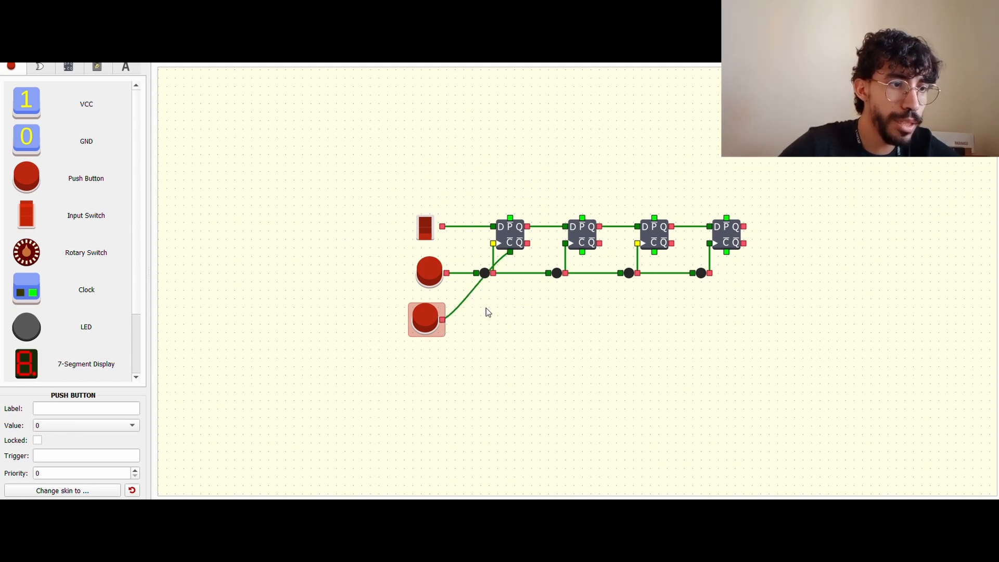
double_click(471, 294)
left_click_drag(471, 294, 719, 316)
key("ctrl+r")
left_click(756, 310)
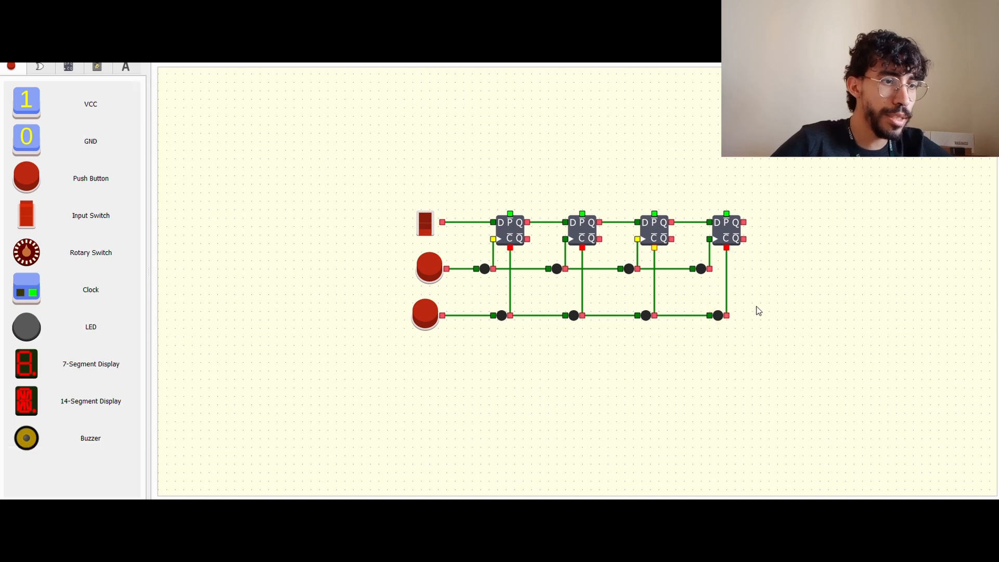
Insert a node after the lower push button on the clear line and morph it into a NOT gate.
left_click_drag(467, 315, 462, 314)
right_click(462, 316)
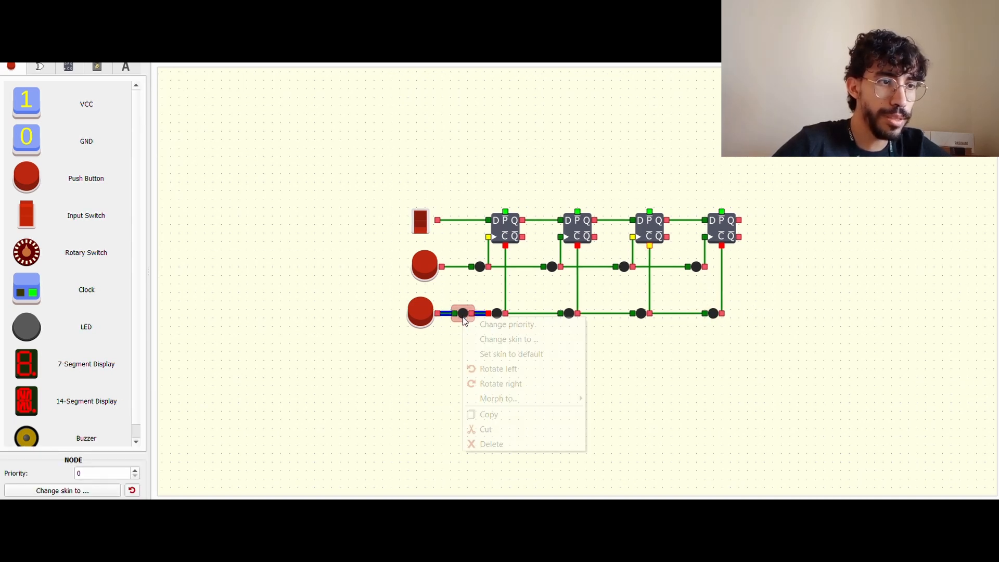
mouse_move(537, 399)
left_click(598, 399)
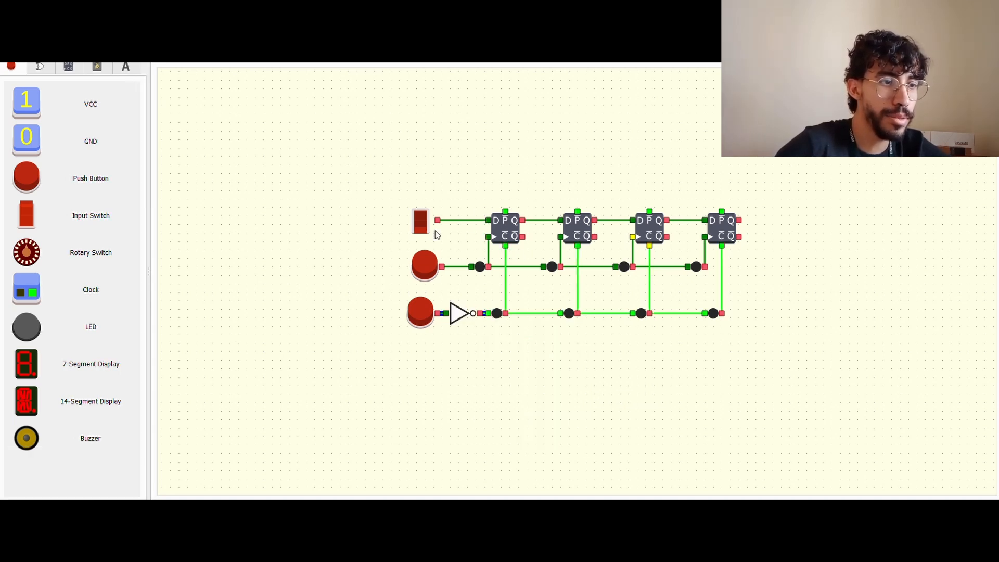
Line up the two push buttons below the input switch, and flip the switch on and back off.
left_click_drag(424, 265, 417, 267)
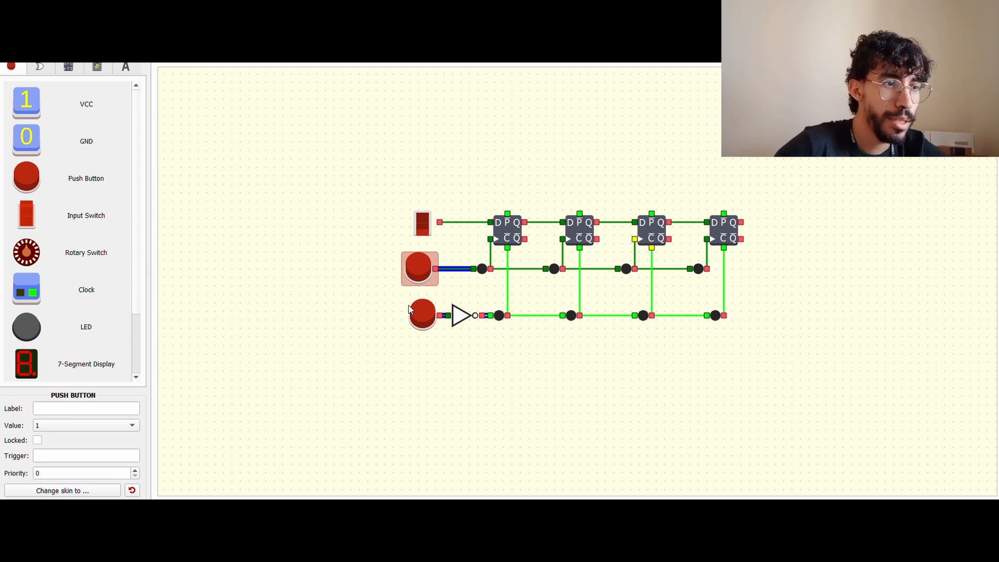
left_click(416, 319)
left_click(390, 283)
left_click(417, 224)
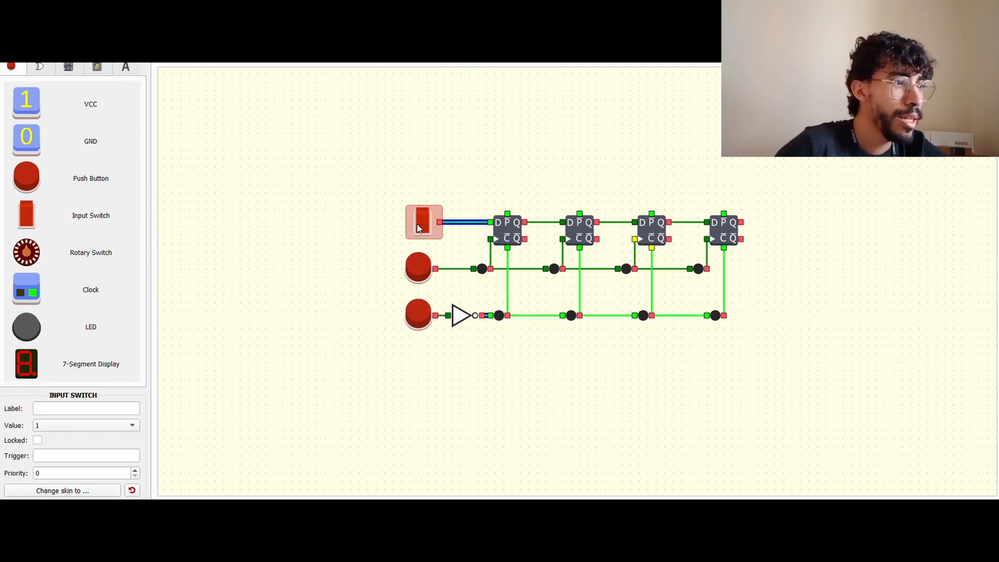
left_click(423, 227)
left_click(436, 148)
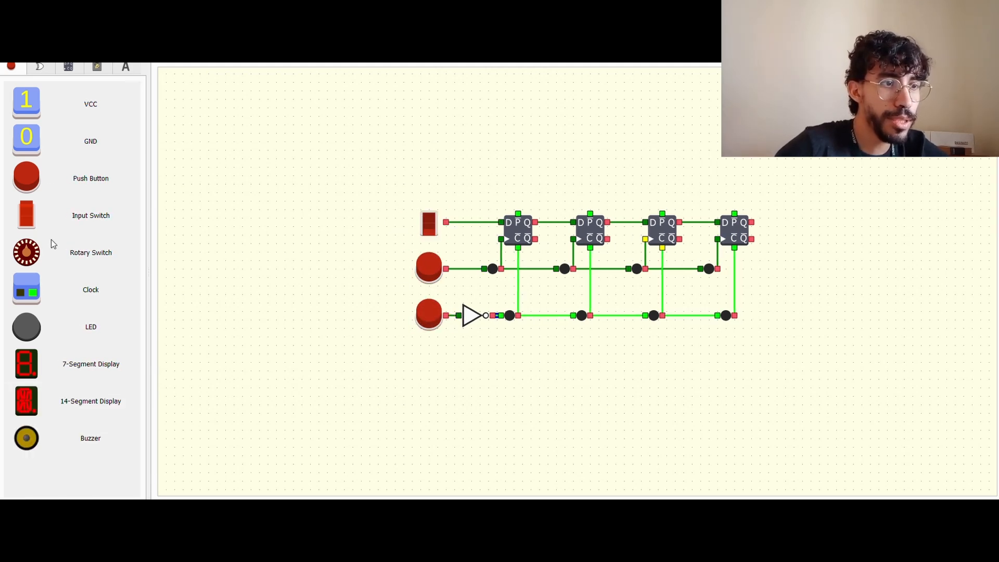
Place two white LEDs above the circuit and wire them to the Q outputs of the first and second flip-flops.
left_click_drag(91, 332, 572, 129)
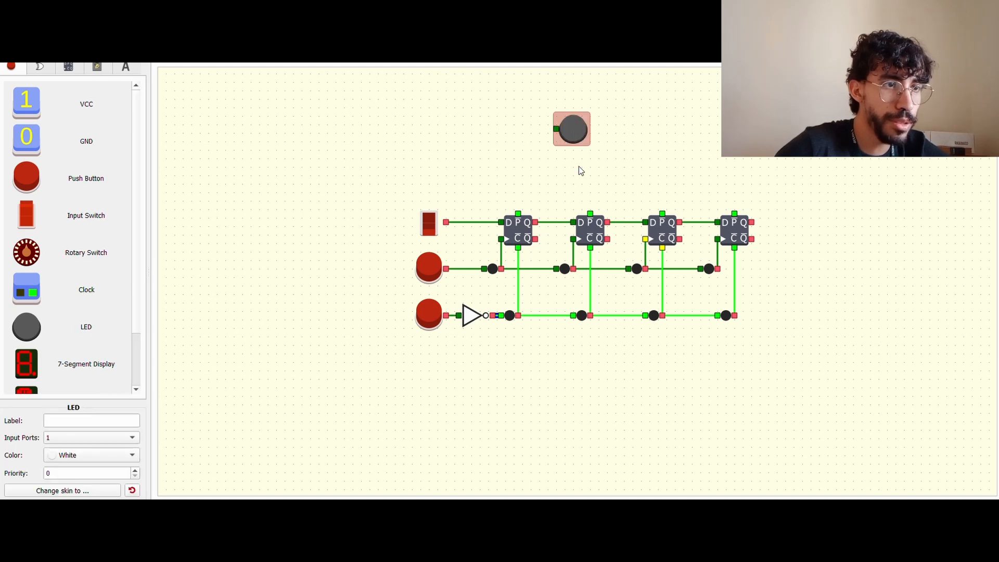
mouse_move(535, 222)
left_mouse_down()
mouse_move(557, 129)
mouse_move(548, 161)
left_mouse_up()
key("ctrl+c")
key("ctrl+v")
left_click_drag(620, 169, 631, 159)
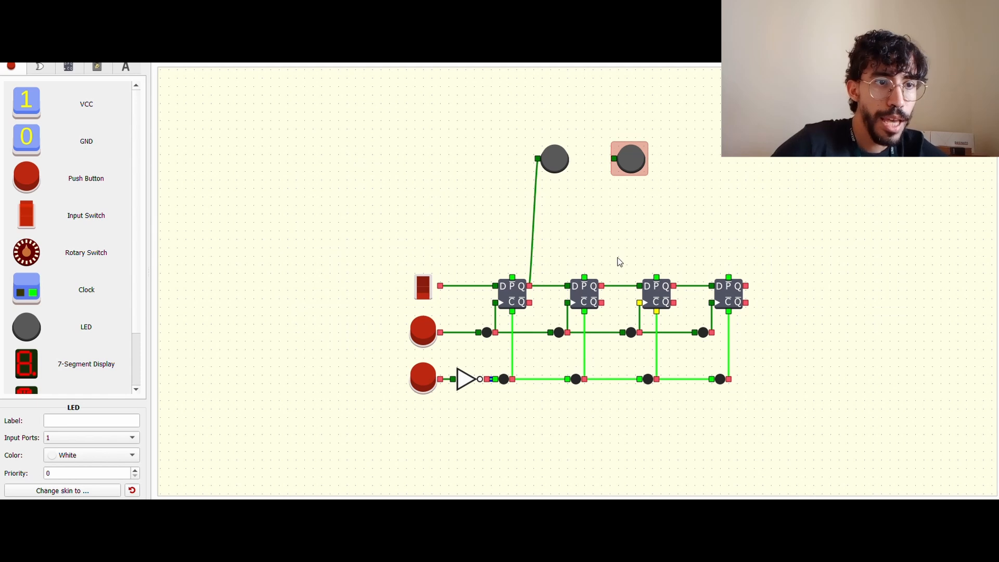
left_click_drag(602, 285, 614, 158)
Add two more LED copies in the same row and wire them to the Q outputs of the third and fourth flip-flops.
key("ctrl+v")
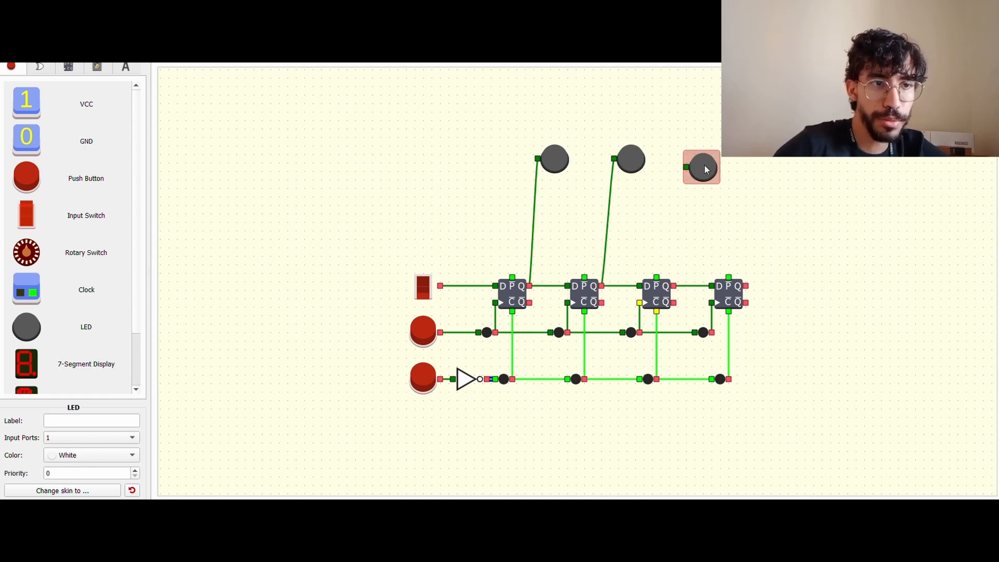
left_click_drag(687, 167, 674, 286)
left_click_drag(700, 172, 704, 167)
key("ctrl+v")
left_click_drag(772, 211, 711, 285)
left_click_drag(768, 187, 757, 173)
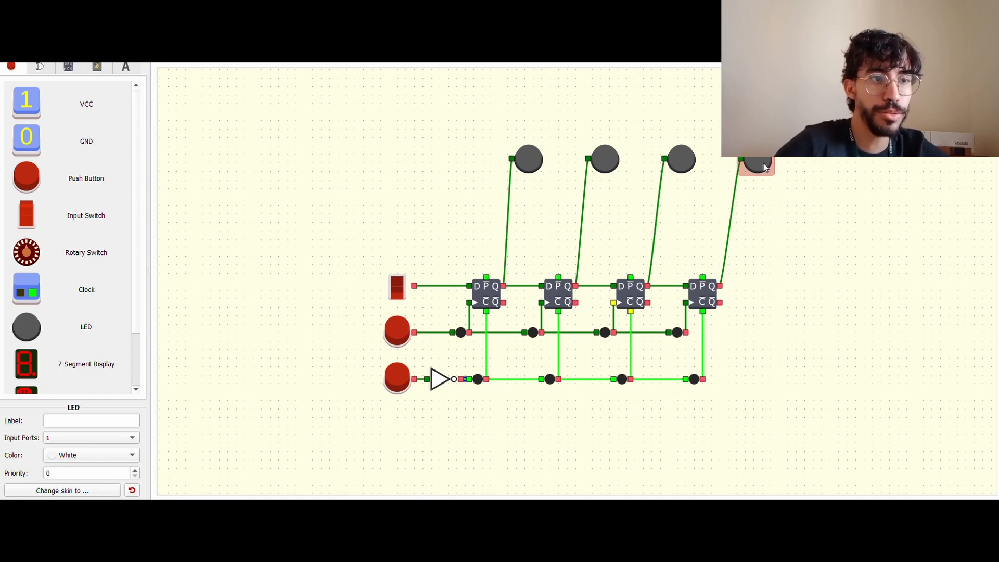
left_click(792, 205)
left_click_drag(446, 154, 861, 161)
left_click(670, 234)
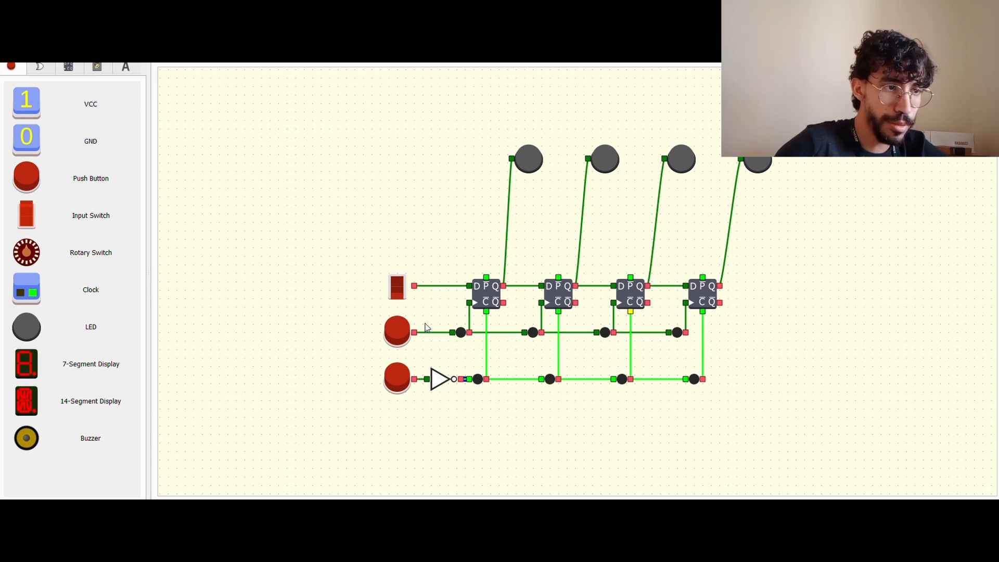
Test the shift register by pulsing the clock button with the switch off, and again twice with the switch set to 1.
left_click(394, 329)
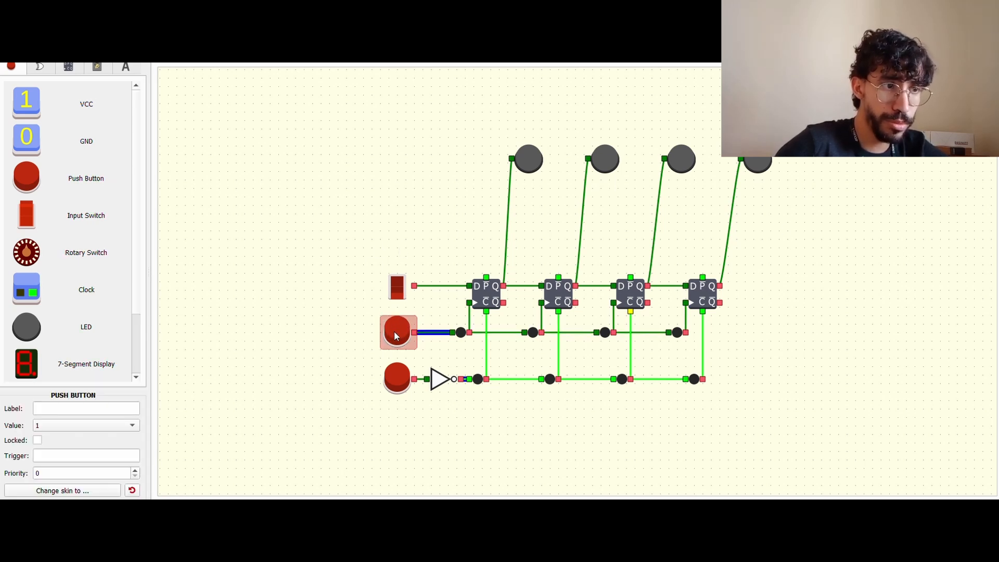
left_click(397, 294)
left_click(398, 338)
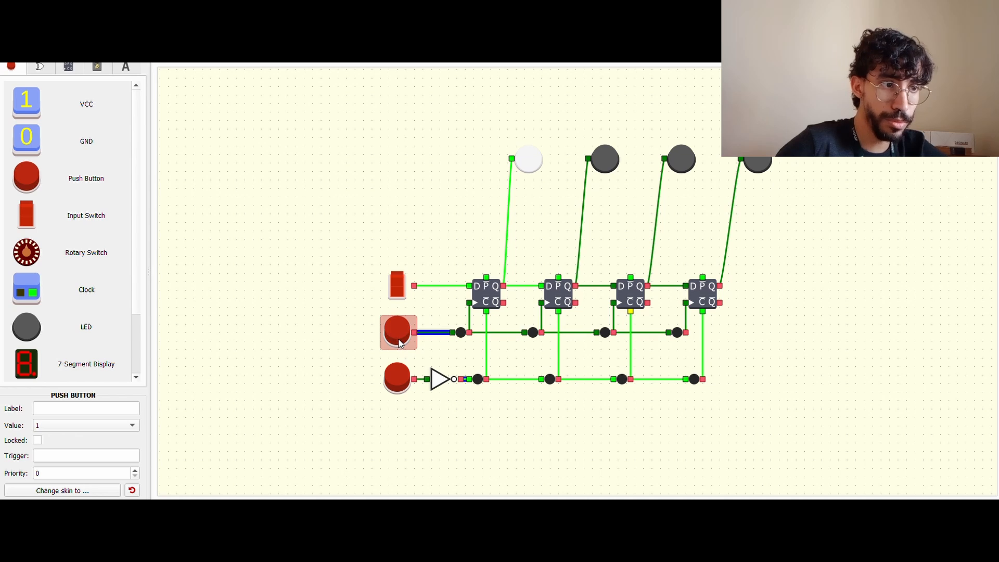
left_click(398, 328)
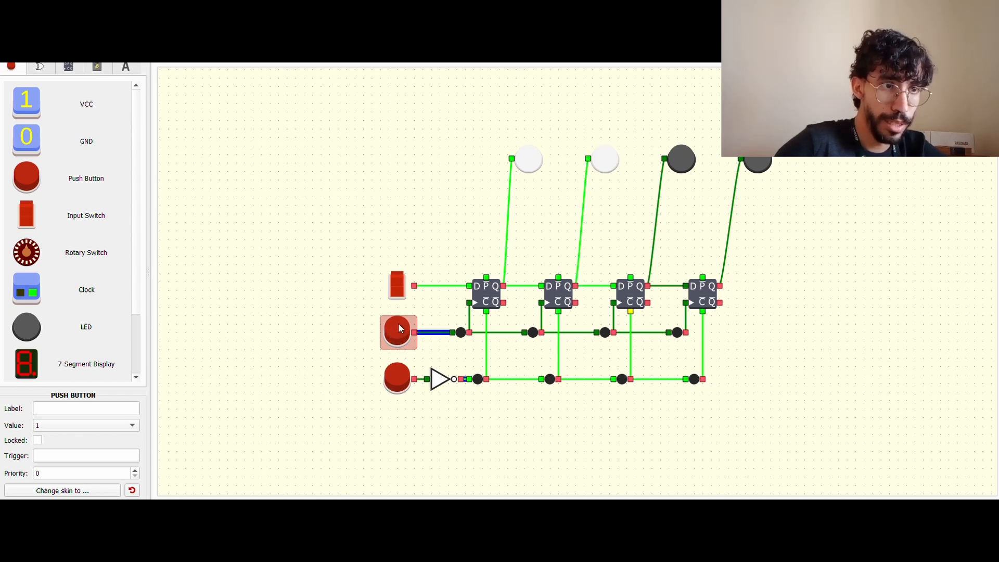
Set the input switch to 0 and pulse the clock button repeatedly to shift zeros through the flip-flops.
left_click(397, 286)
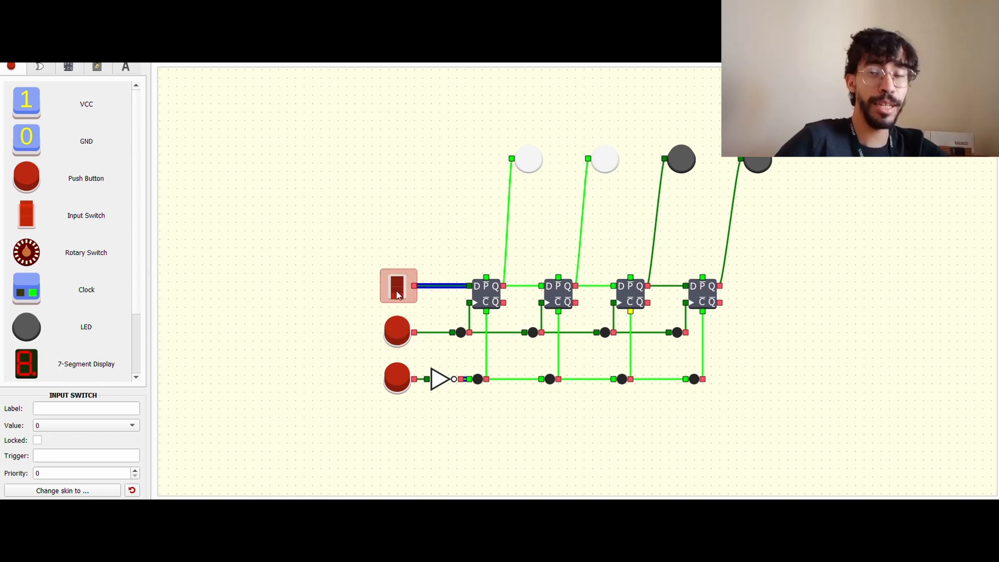
left_click(398, 332)
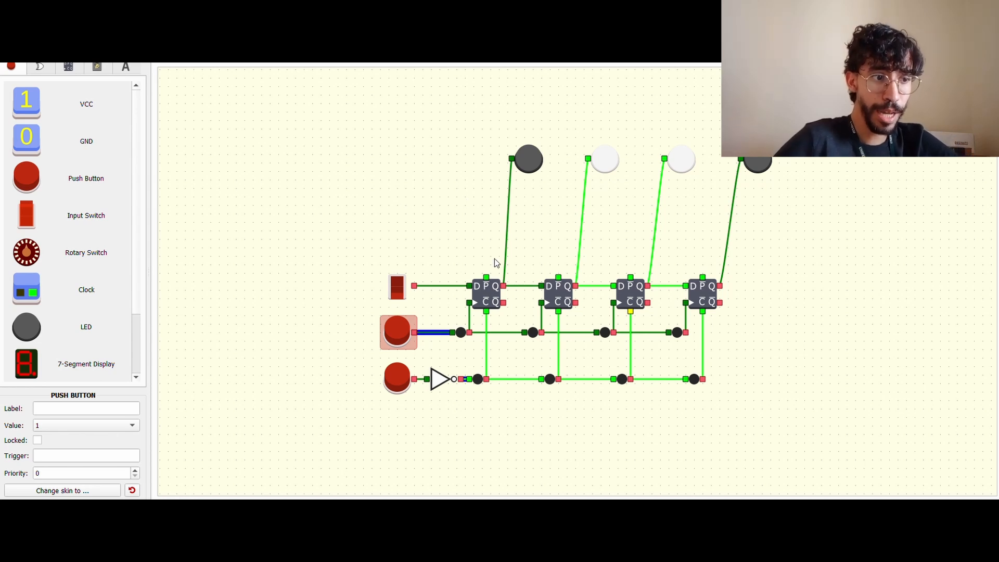
left_click(399, 332)
left_click(398, 332)
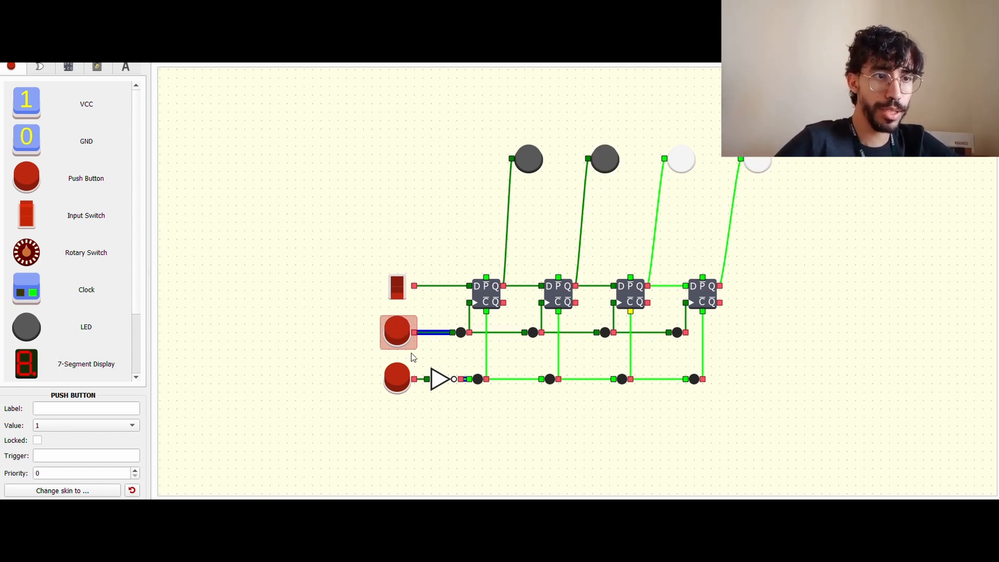
left_click(398, 332)
Alternate the input switch between 1 and 0 while pulsing the clock button to shift a mixed bit pattern through the register.
left_click(400, 291)
left_click(398, 332)
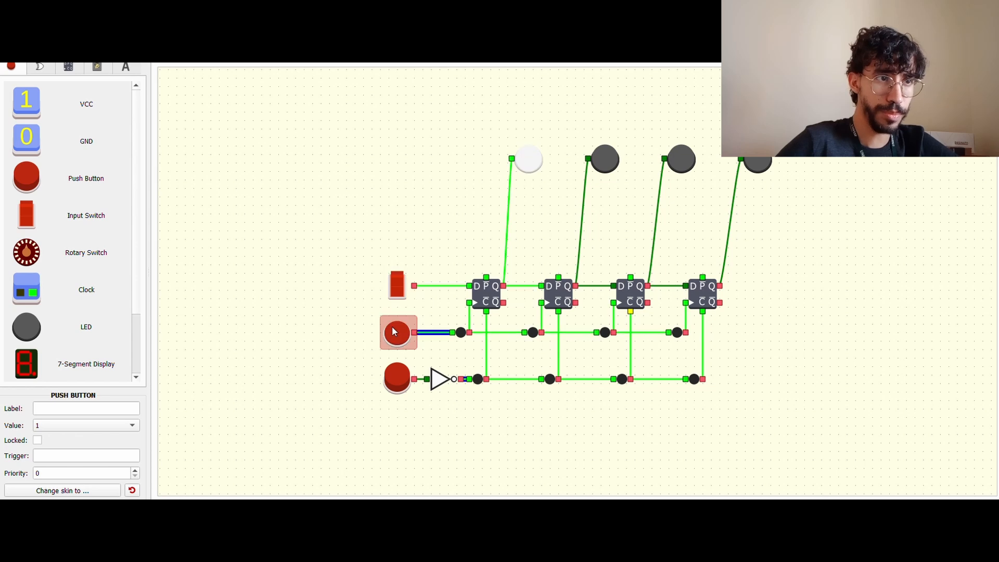
left_click(398, 332)
left_click(398, 332)
left_click(397, 289)
left_click(398, 333)
left_click(398, 333)
left_click(397, 289)
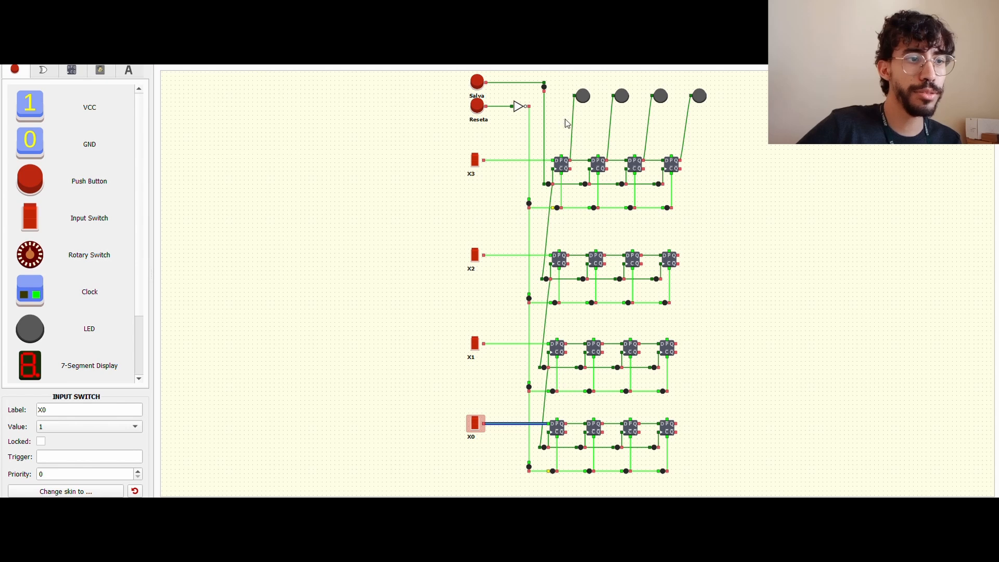
Arrange the four LEDs in a vertical column to the right of the X3 flip-flop row.
left_click_drag(553, 99, 765, 122)
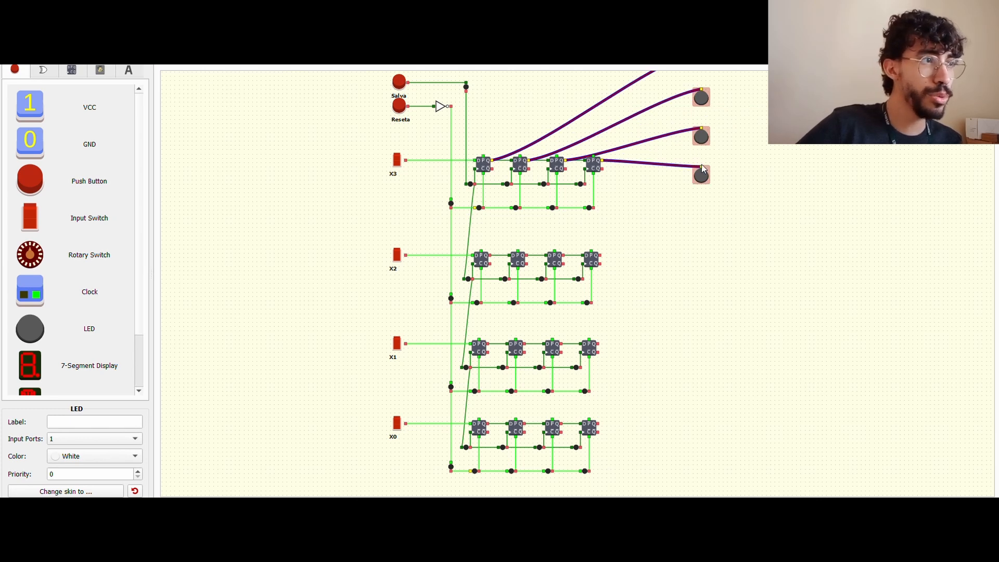
left_click_drag(702, 182, 733, 229)
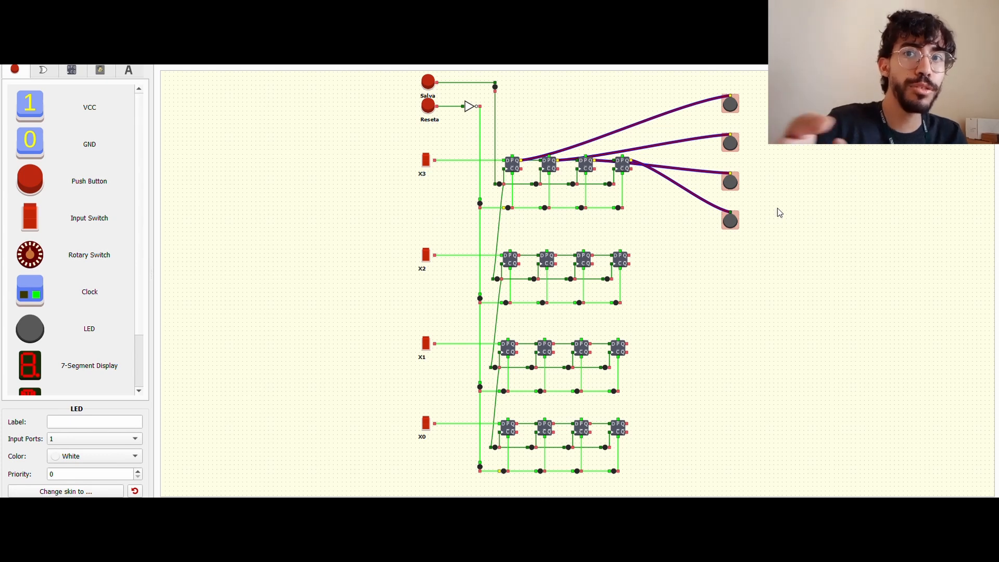
Pulse the Salva button twice to test how the X3 row shifts its bits to the LEDs.
left_click(428, 82)
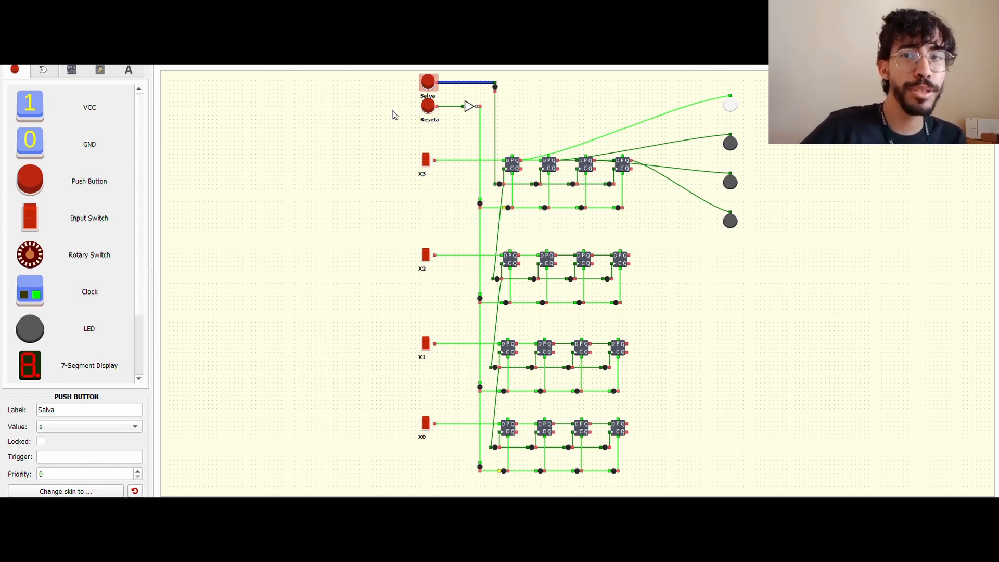
left_click(428, 82)
left_click(369, 139)
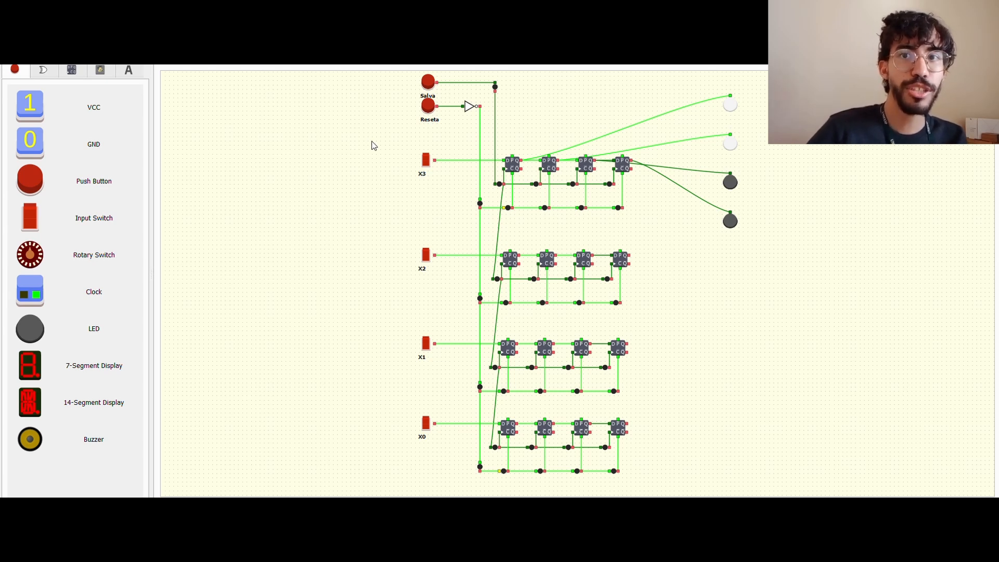
left_click(730, 144)
left_click(761, 116)
left_click(730, 104)
left_click(706, 111)
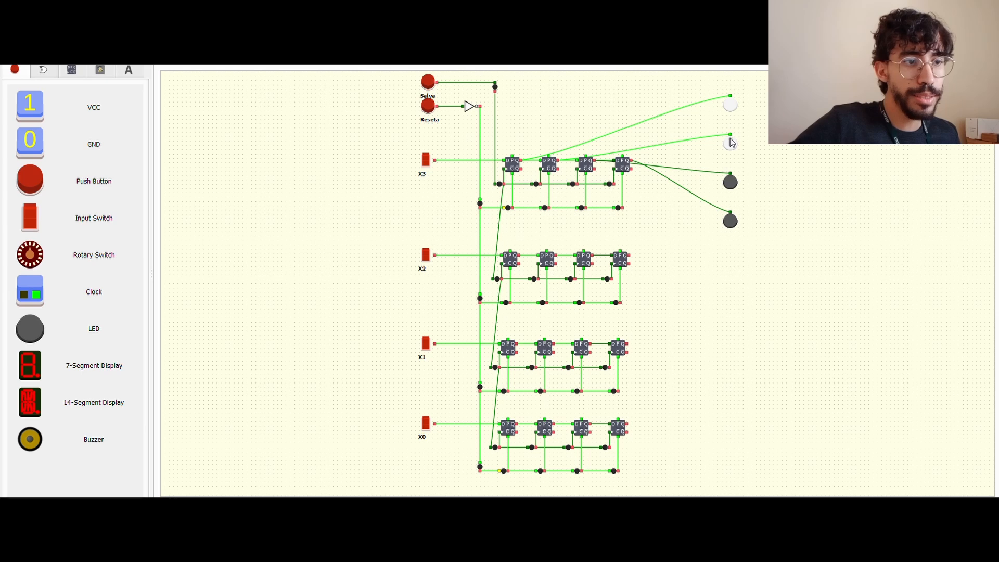
Rewire the lower three LEDs from the X3 row to the first flip-flop outputs of rows X2, X1 and X0.
left_click_drag(730, 135, 700, 173)
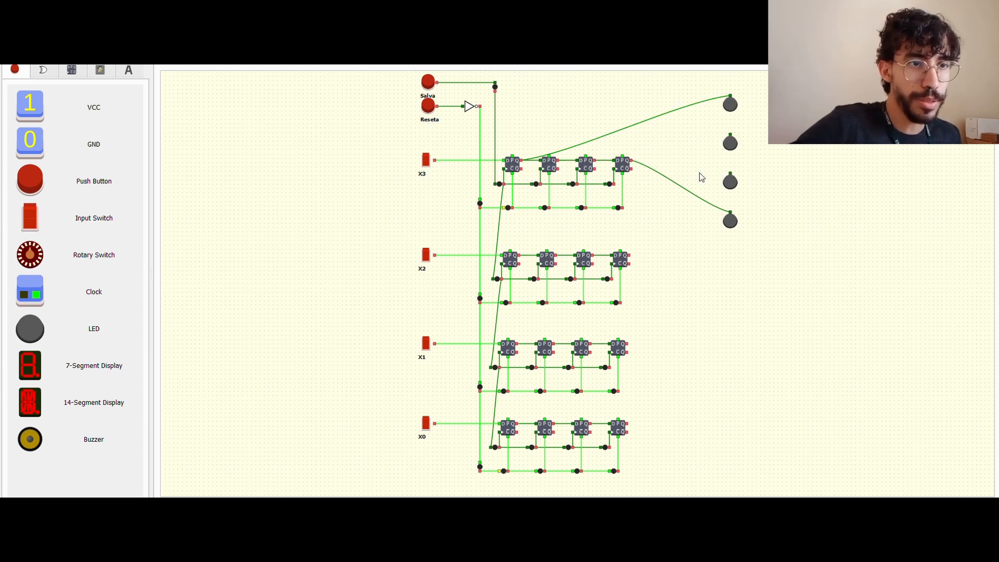
left_click_drag(731, 214, 681, 224)
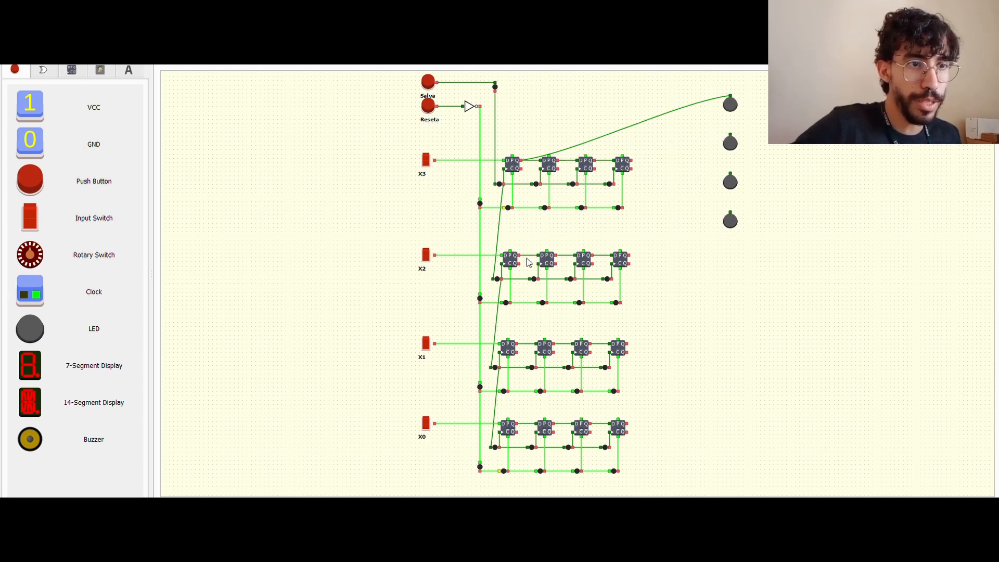
left_click_drag(518, 256, 729, 135)
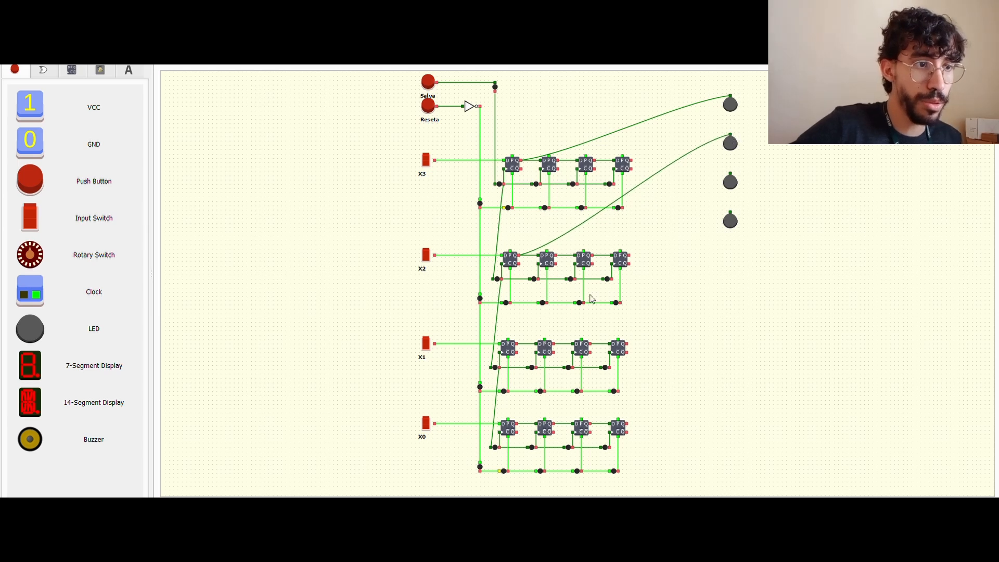
left_click_drag(518, 340, 729, 173)
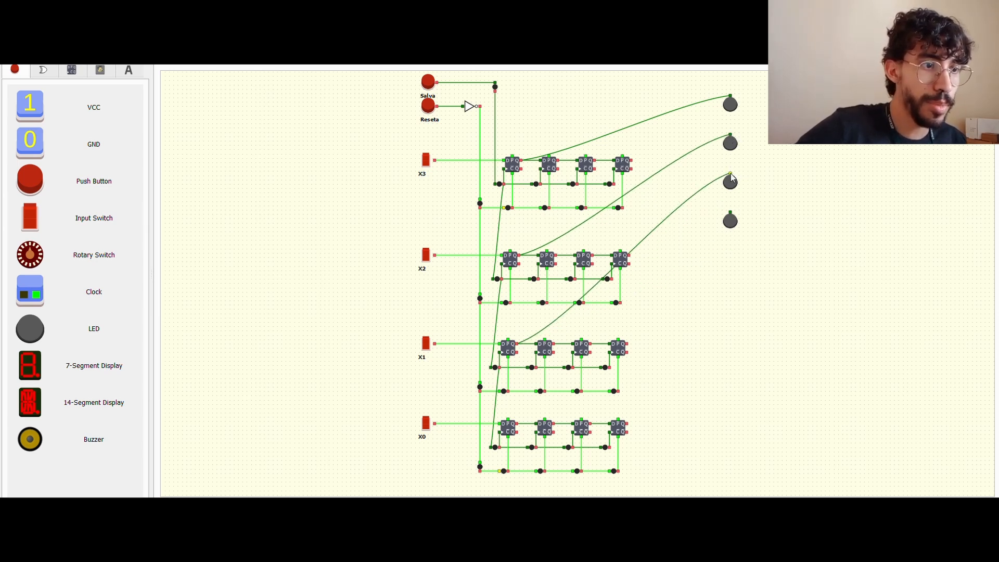
left_click_drag(517, 425, 730, 213)
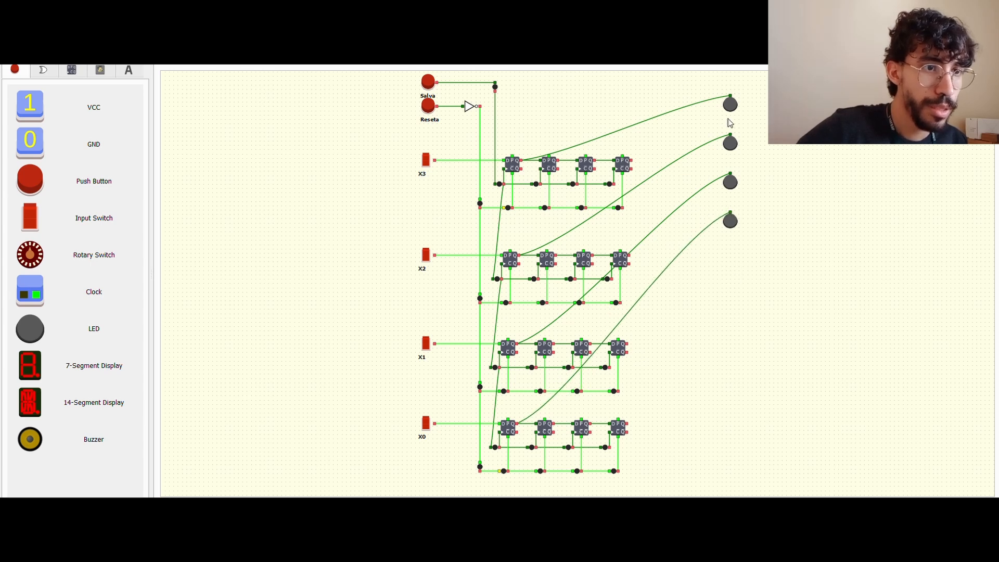
Pulse Salva to store 1111 in the first flip-flop column, and clear it with a pulse of Reseta.
left_click_drag(749, 106, 680, 174)
left_click(713, 270)
left_click(427, 85)
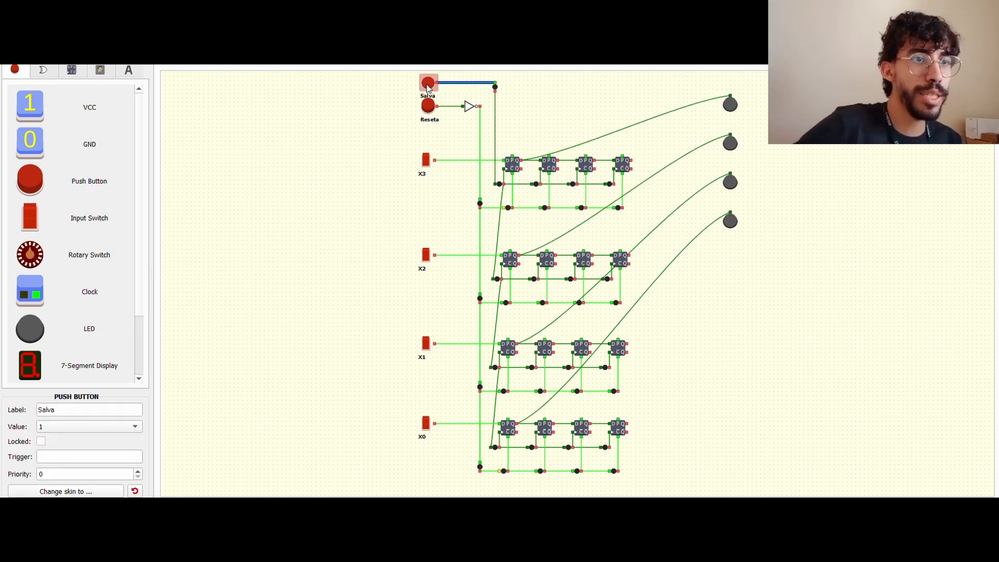
left_click(350, 163)
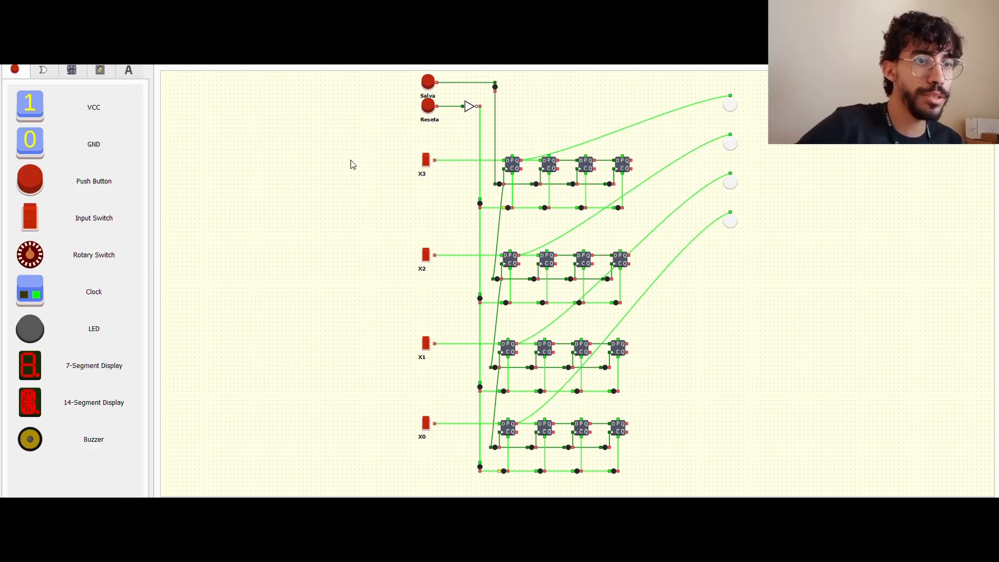
left_click(426, 108)
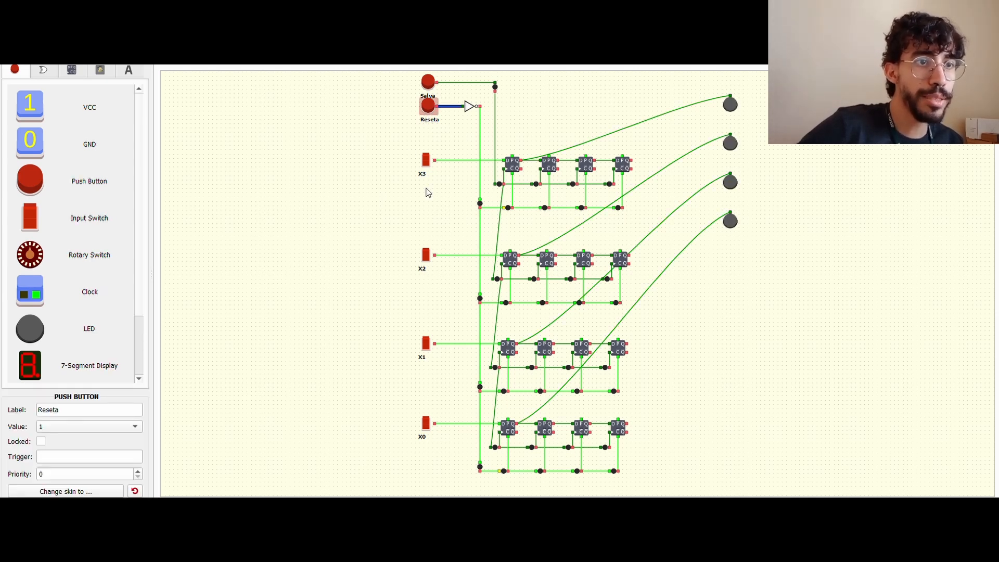
Set the X2 and X1 switches to 0 and pulse Salva to store 1001 in the first flip-flop column.
left_click(426, 257)
left_click(425, 344)
left_click(415, 106)
left_click(427, 83)
left_click(368, 146)
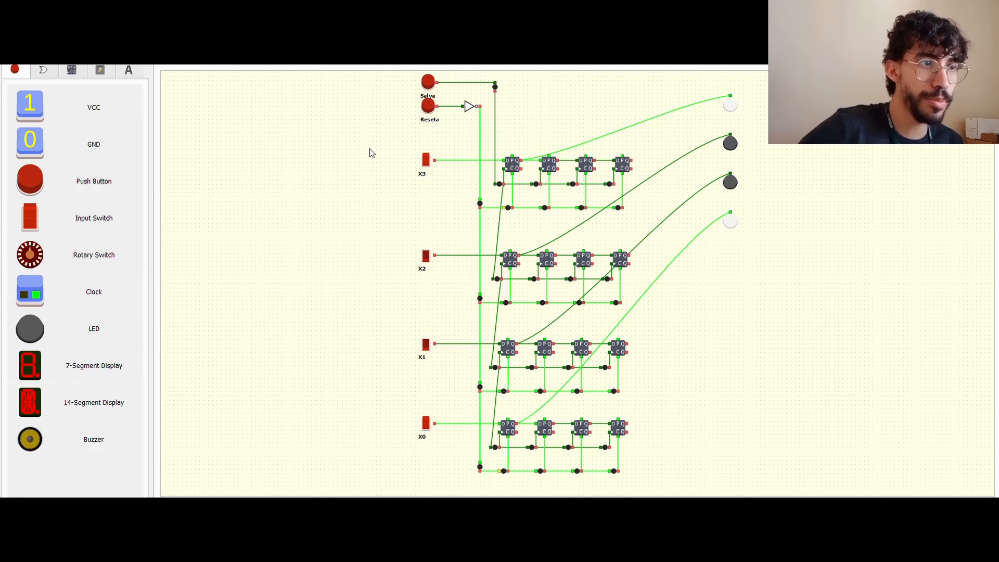
Examine each flip-flop column across rows X3–X0 together with the group of four LEDs it drives.
left_click_drag(513, 110, 505, 492)
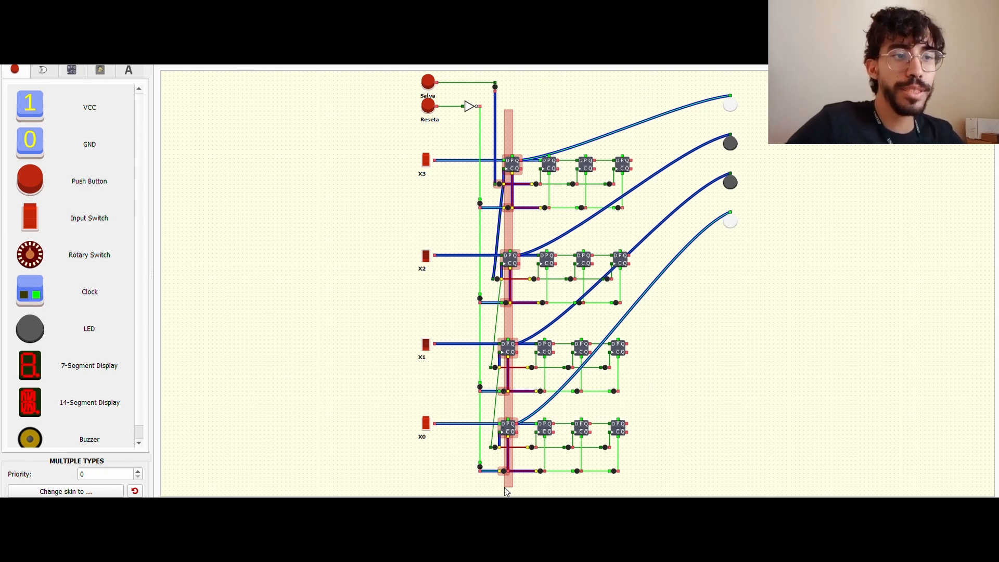
left_click_drag(506, 492, 506, 492)
left_click(313, 205)
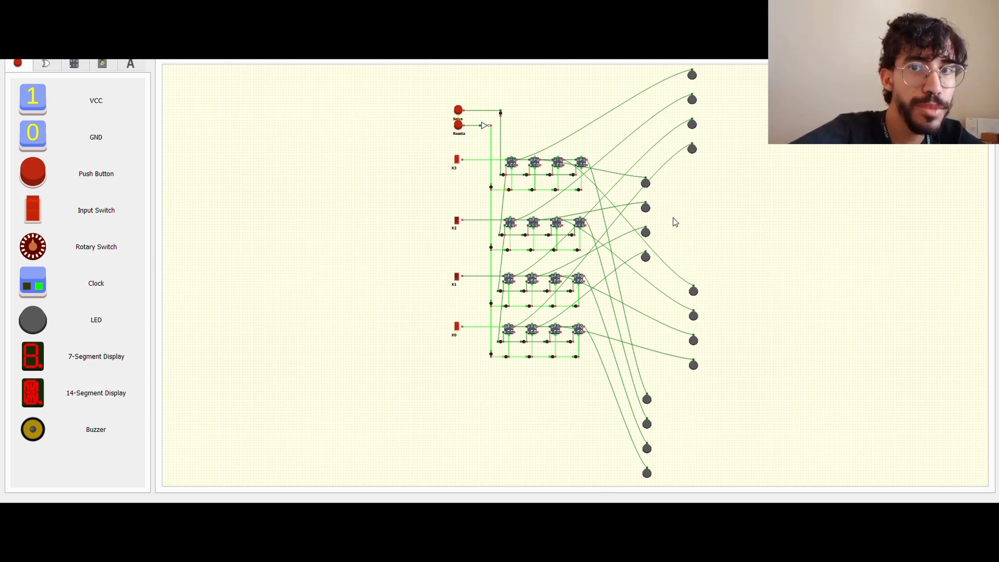
left_click_drag(514, 136, 510, 336)
left_click_drag(713, 171, 690, 70)
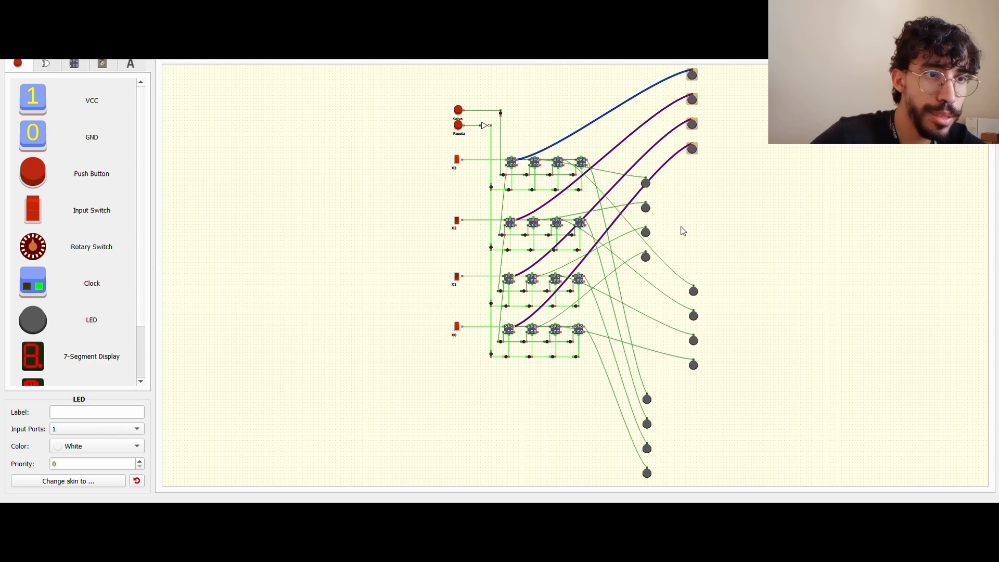
left_click_drag(529, 123, 541, 363)
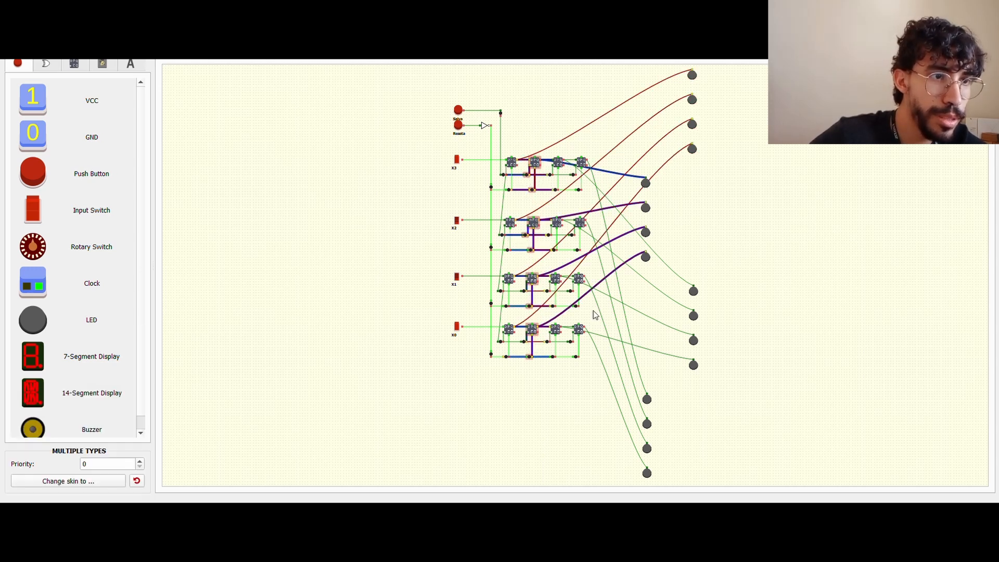
left_click_drag(681, 258, 632, 180)
left_click_drag(556, 108, 564, 360)
left_click_drag(720, 244, 695, 374)
left_click_drag(569, 122, 589, 389)
left_click_drag(659, 385, 626, 487)
left_click(585, 461)
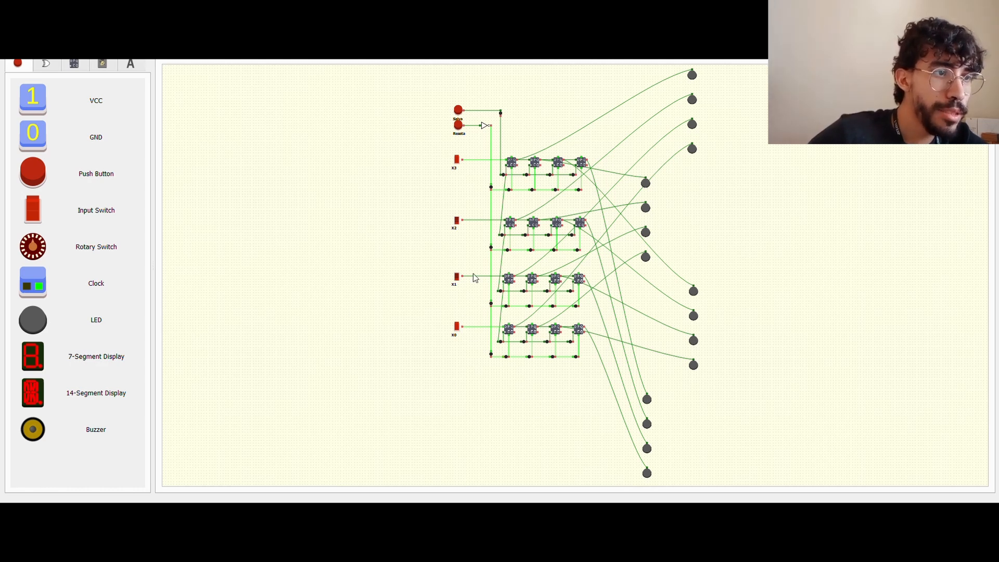
Store 1001 with a Salva pulse, set X3 to 0 and X1 to 1, and store 0011 to compare the first two LED groups.
left_click(458, 112)
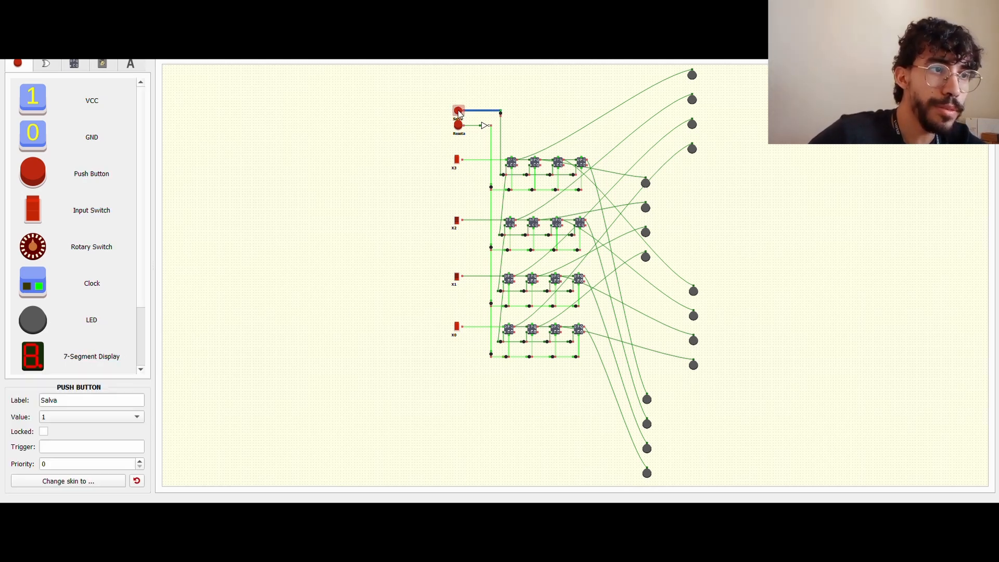
left_click_drag(707, 77, 677, 179)
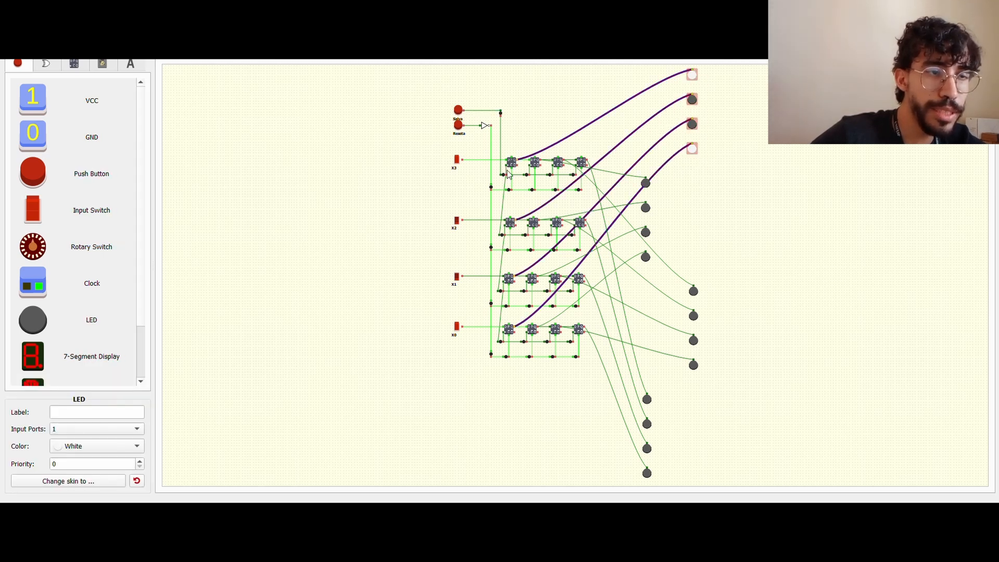
left_click(457, 162)
left_click(457, 277)
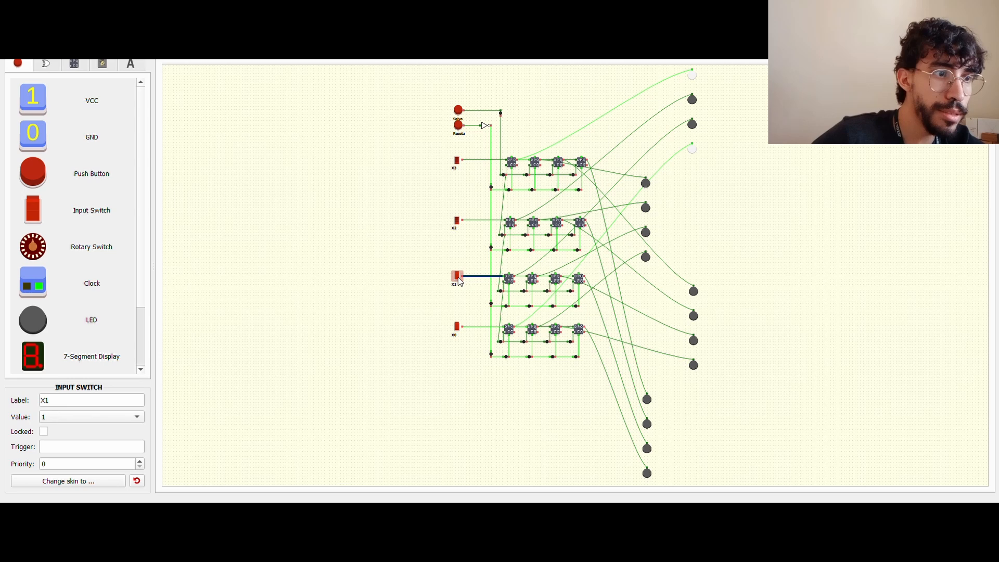
left_click(422, 179)
left_click(458, 111)
left_click(411, 131)
left_click_drag(686, 183, 626, 292)
left_click_drag(735, 148, 656, 73)
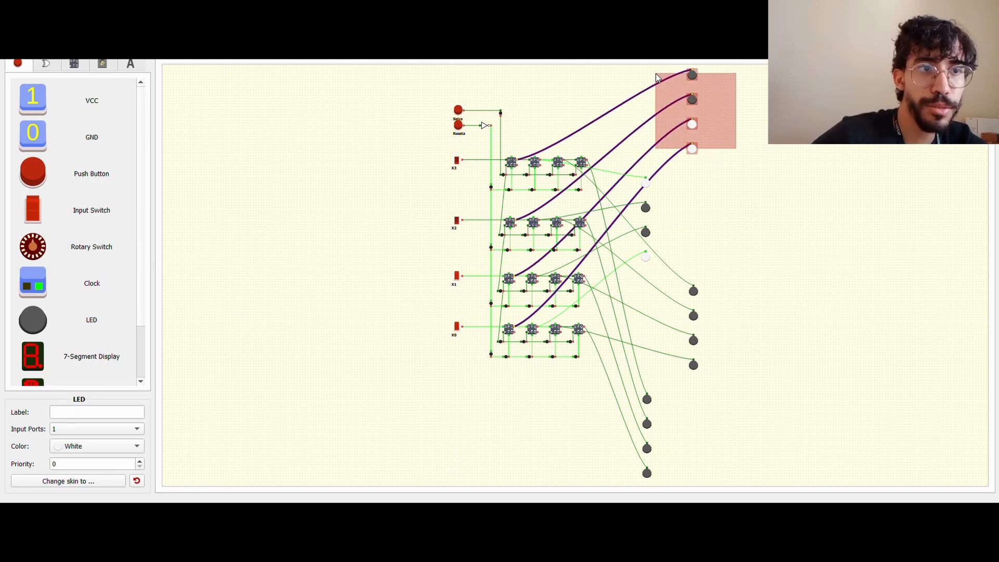
left_click_drag(656, 73, 655, 74)
left_click(853, 149)
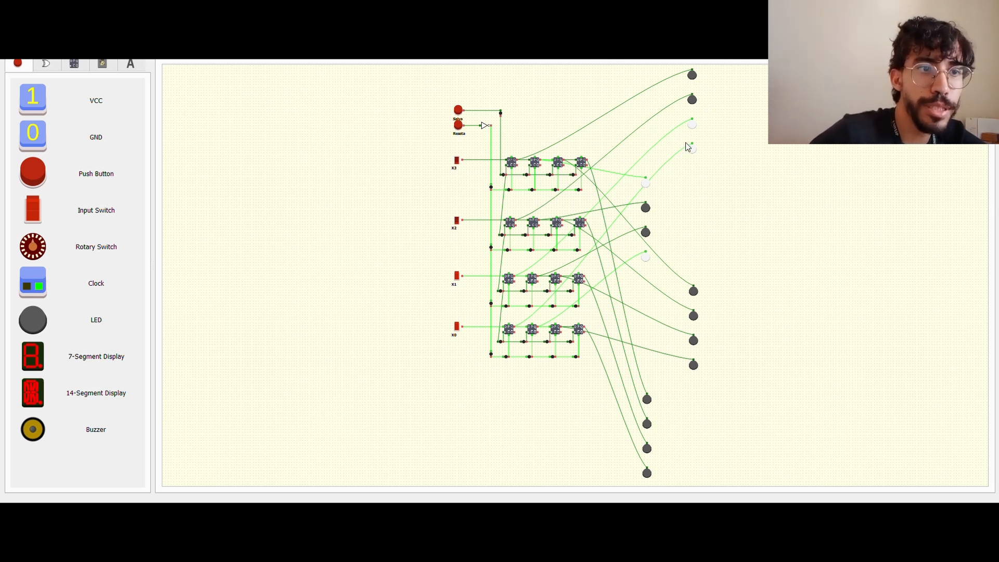
left_click_drag(712, 72, 727, 183)
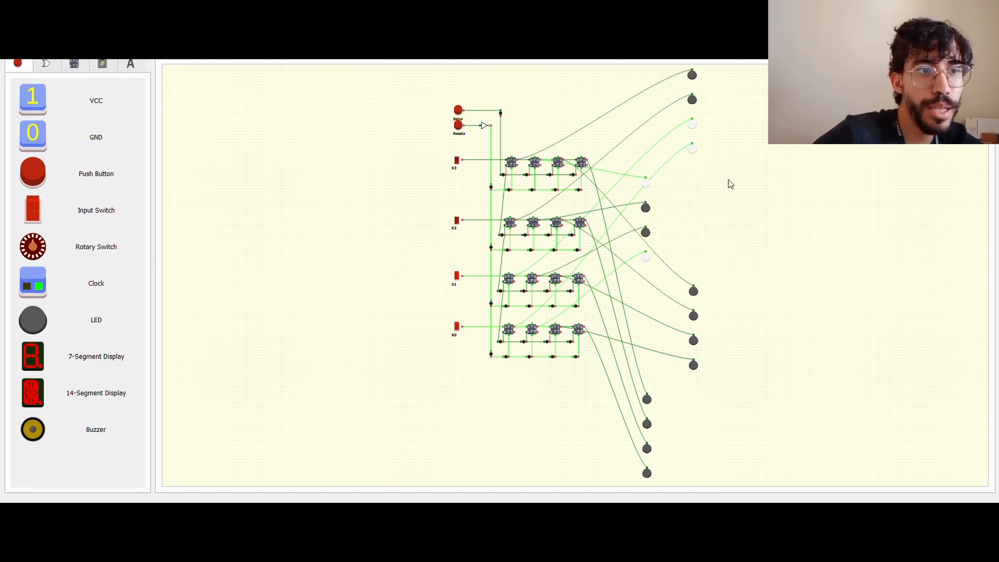
Fill all four flip-flop columns with 0001 by setting X1 to 0 and pulsing Salva, and refill them with 1001 by setting X3 to 1.
left_click(459, 275)
left_click(458, 110)
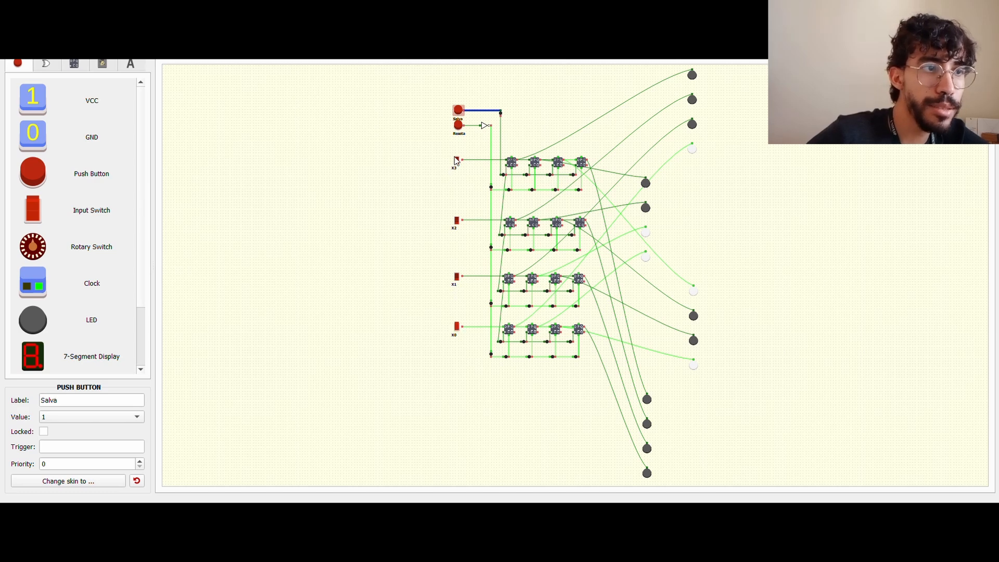
left_click(458, 112)
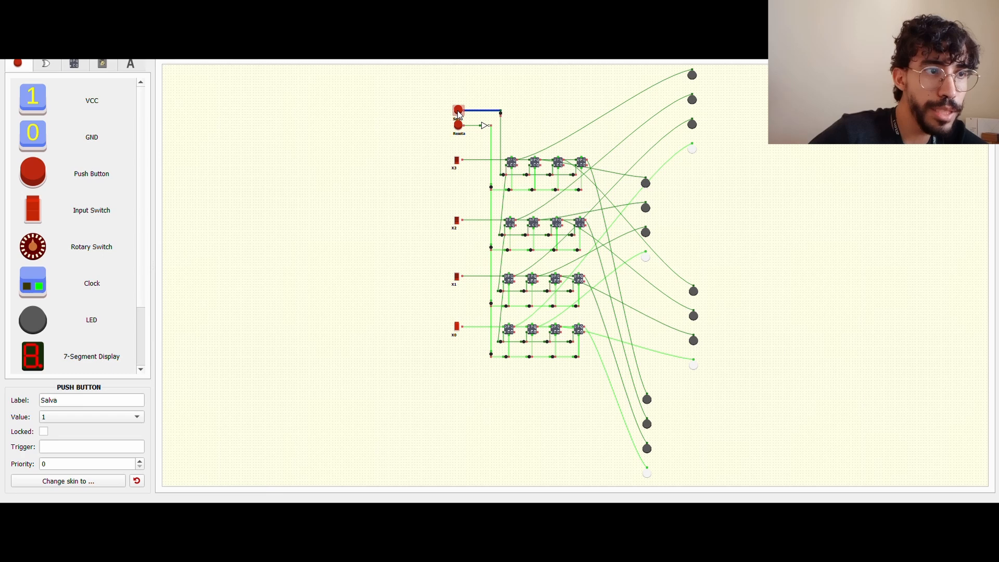
left_click(456, 160)
left_click(459, 112)
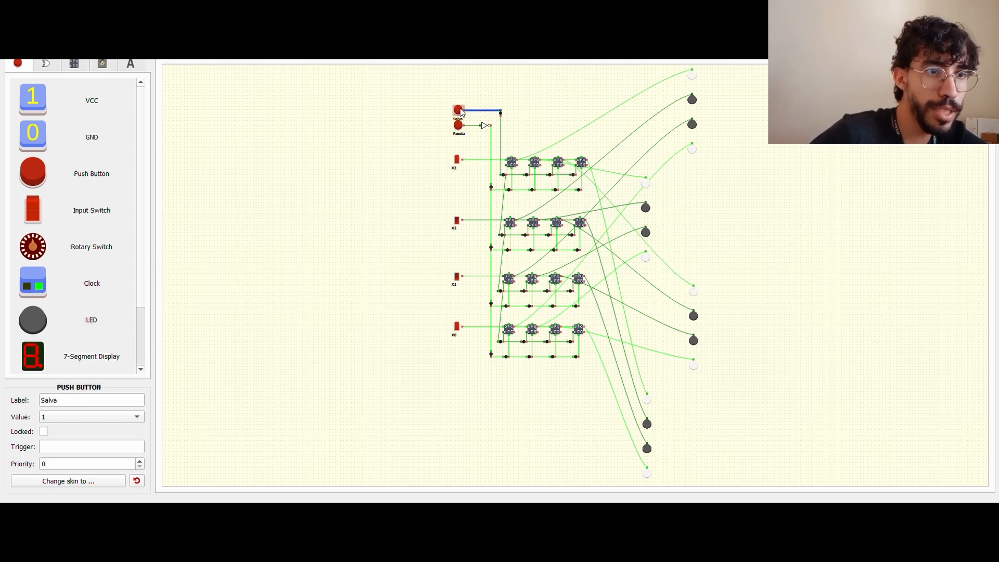
Set X3 and X0 to 0 and pulse Salva repeatedly to shift 0000 through all four flip-flop columns.
left_click(456, 160)
left_click(457, 327)
left_click(458, 110)
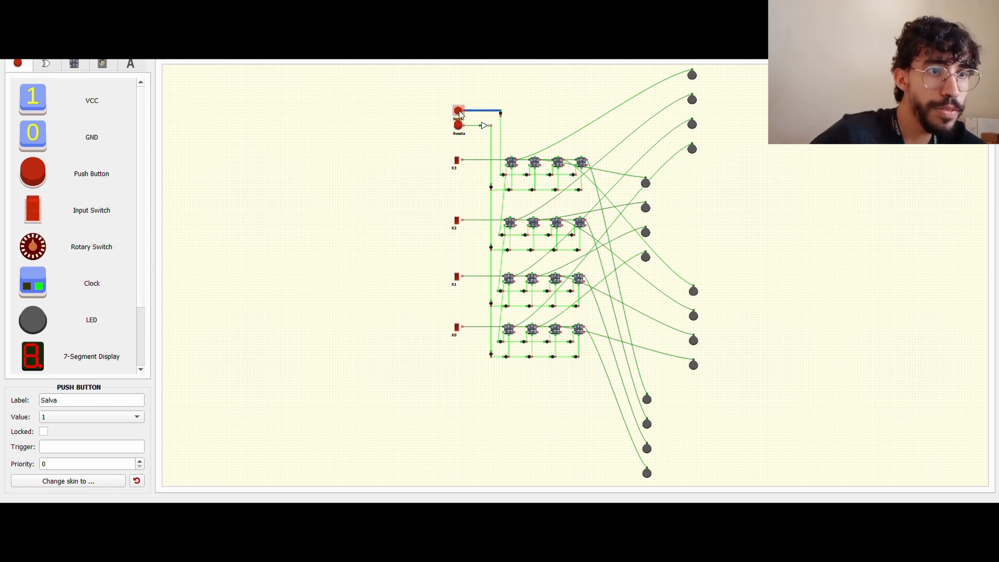
left_click(752, 215)
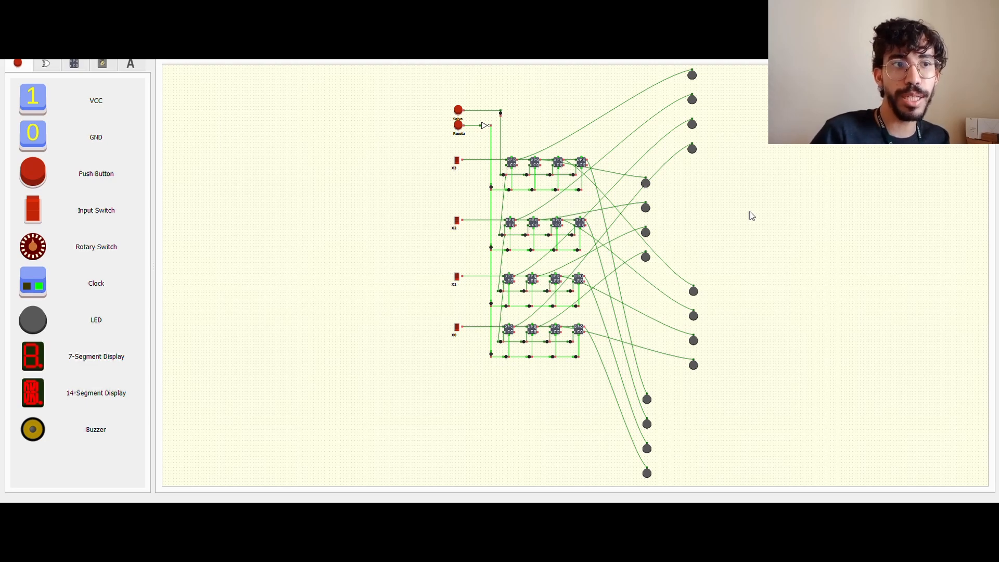
Examine the last flip-flop column across rows X3 to X0 and the wires leaving its outputs.
scroll(748, 211, "up", 3)
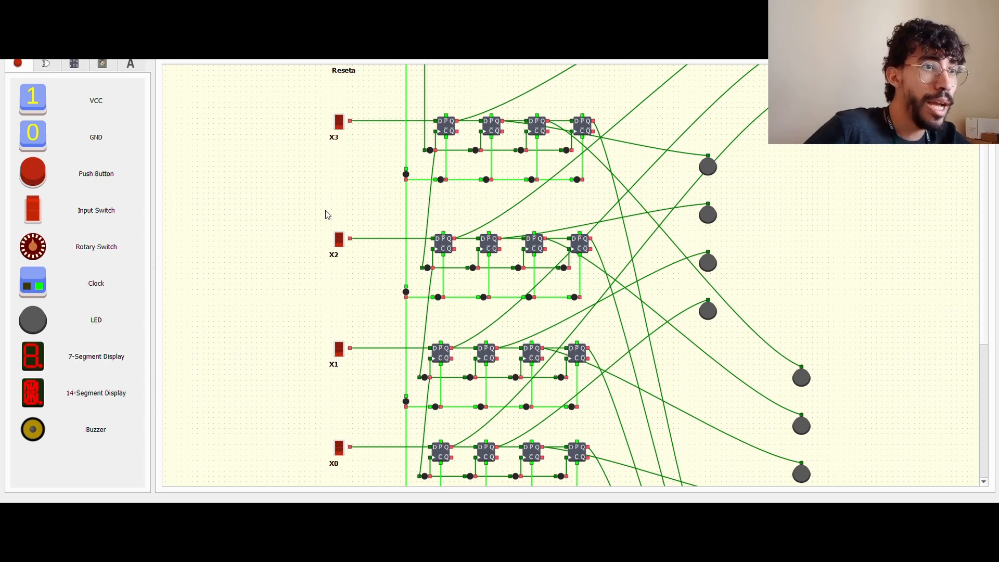
left_click_drag(582, 77, 598, 319)
scroll(595, 395, "down", 4)
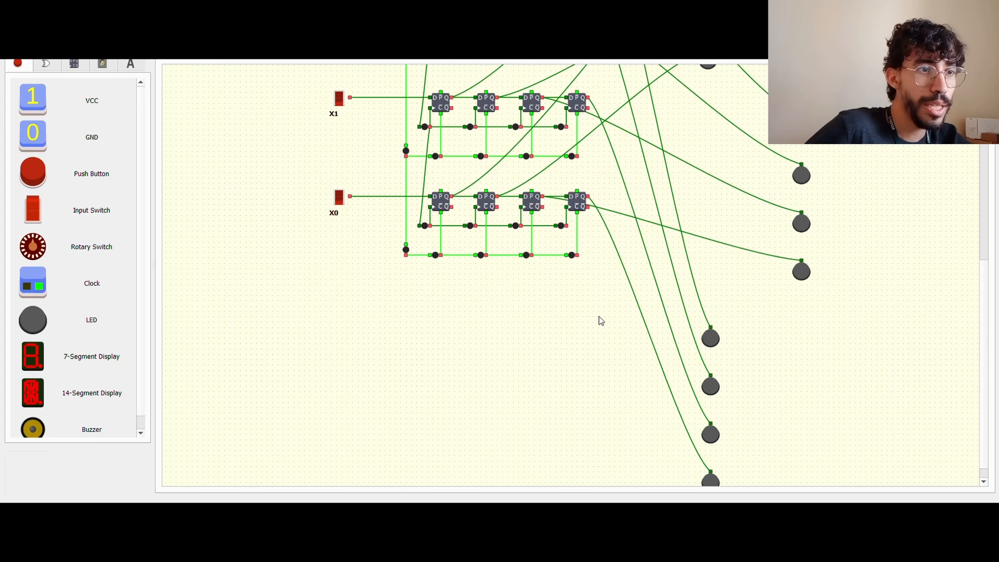
left_click(604, 307)
scroll(607, 296, "up", 6)
scroll(610, 297, "down", 3)
scroll(612, 310, "down", 1)
scroll(609, 312, "up", 1)
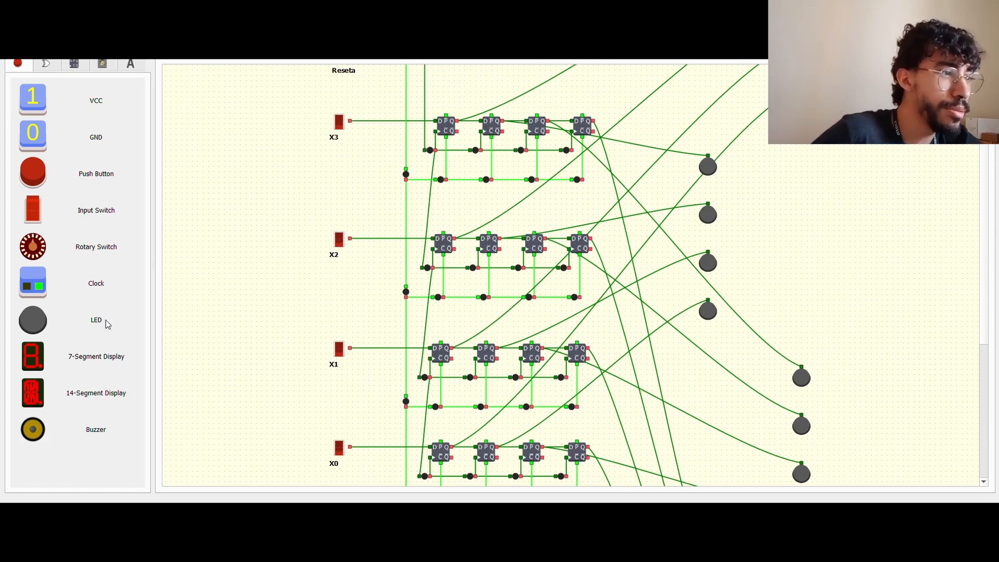
Add an OR gate beside the last flip-flop of the X2 row and set its input ports to 4.
left_click(58, 66)
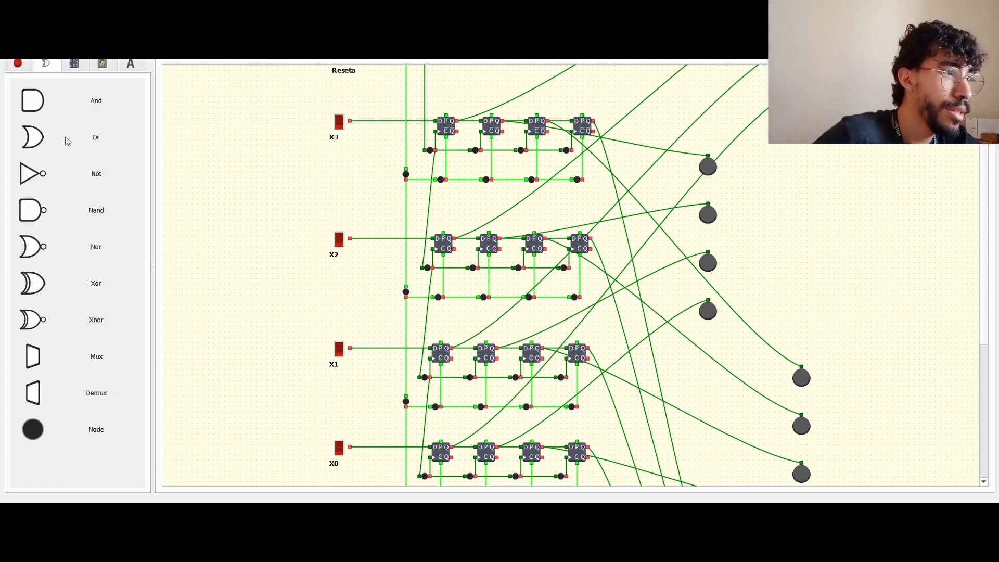
left_click_drag(58, 140, 645, 245)
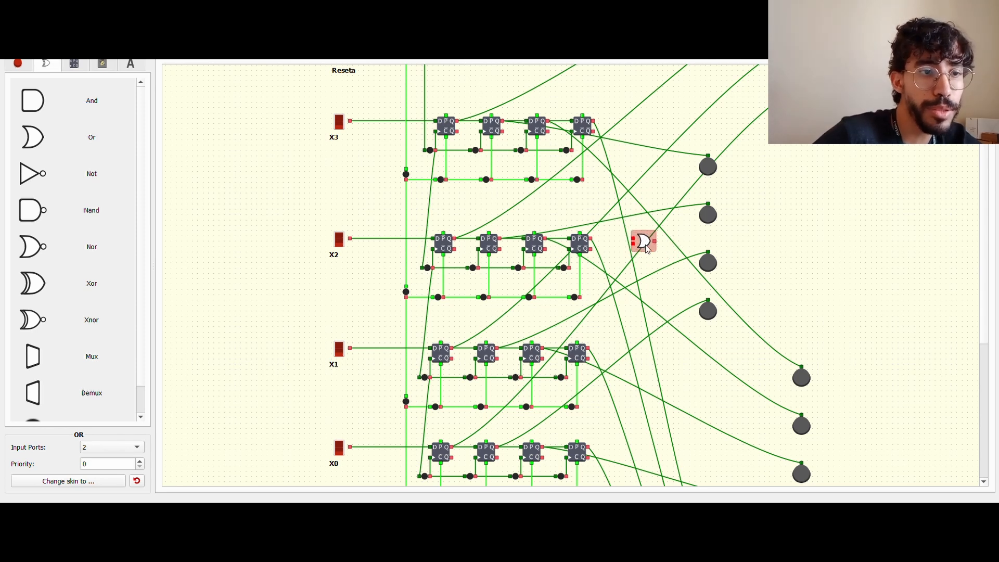
left_click(118, 451)
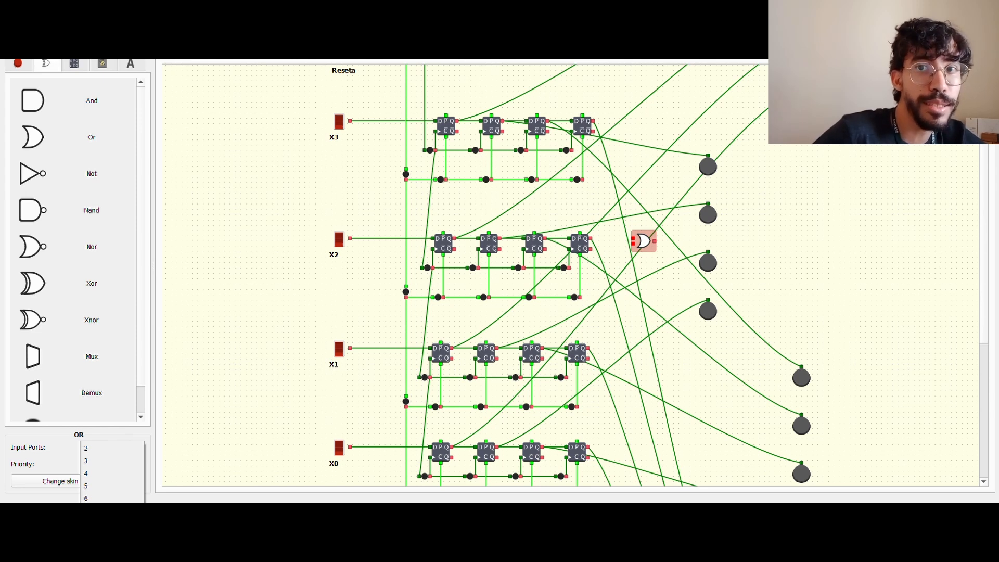
left_click(112, 478)
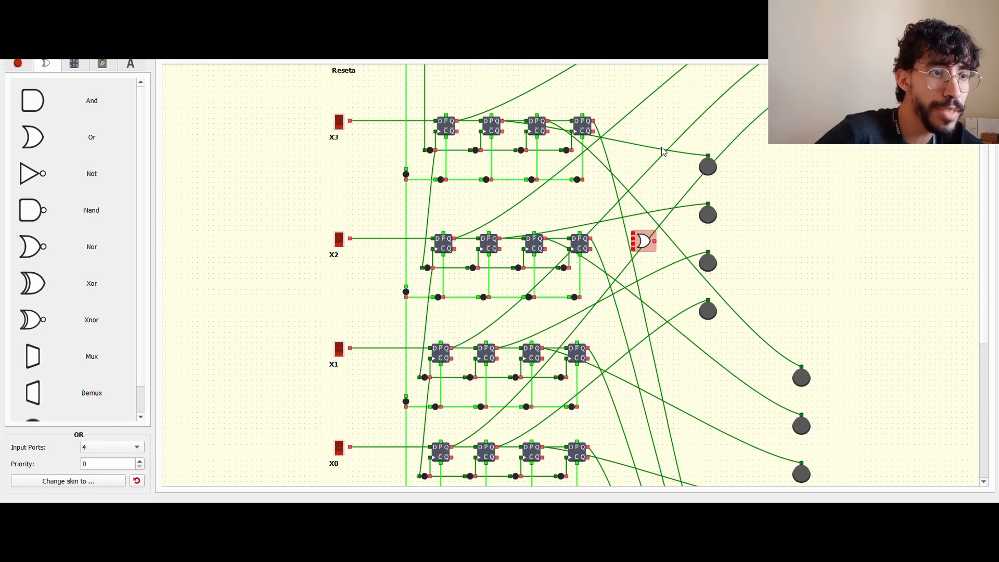
Wire the last flip-flop output of each row X3–X0 to the OR gate's inputs and place the gate between rows X2 and X1.
left_click_drag(594, 122, 654, 234)
left_click_drag(590, 246, 642, 231)
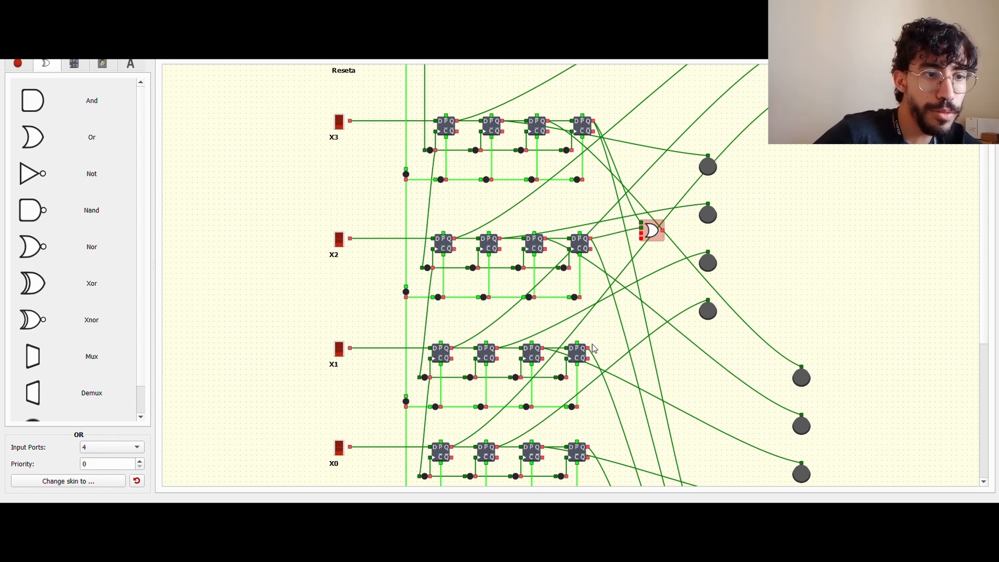
left_click_drag(592, 349, 642, 236)
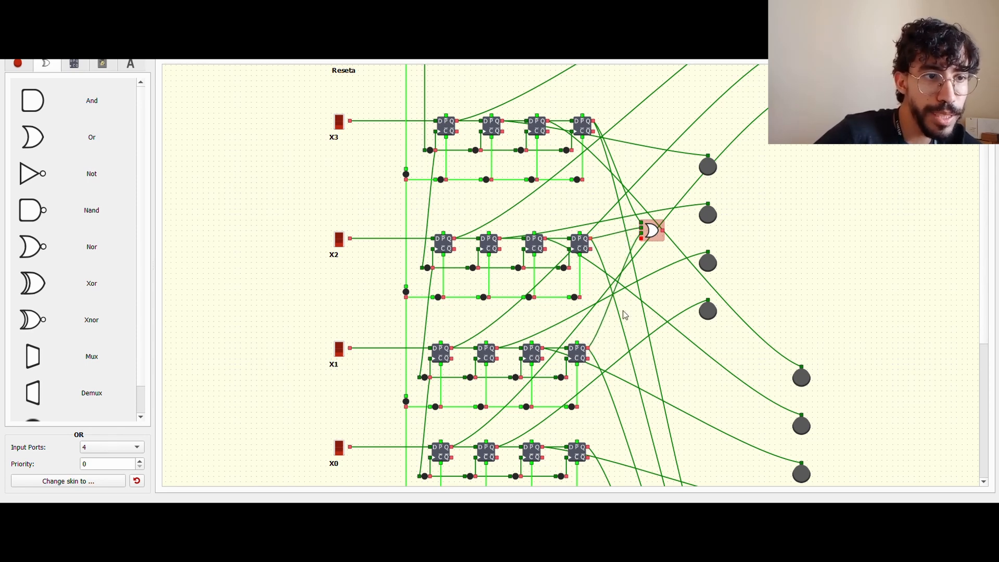
left_click_drag(587, 445, 654, 293)
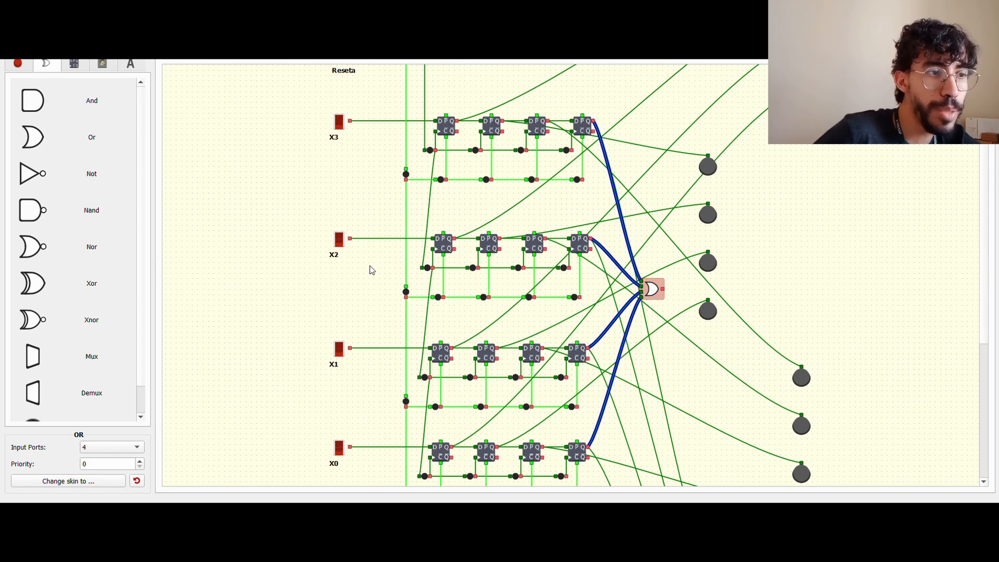
Insert an AND gate between the Salva button and the clock node, and align the node with the gate's output.
scroll(375, 187, "up", 3)
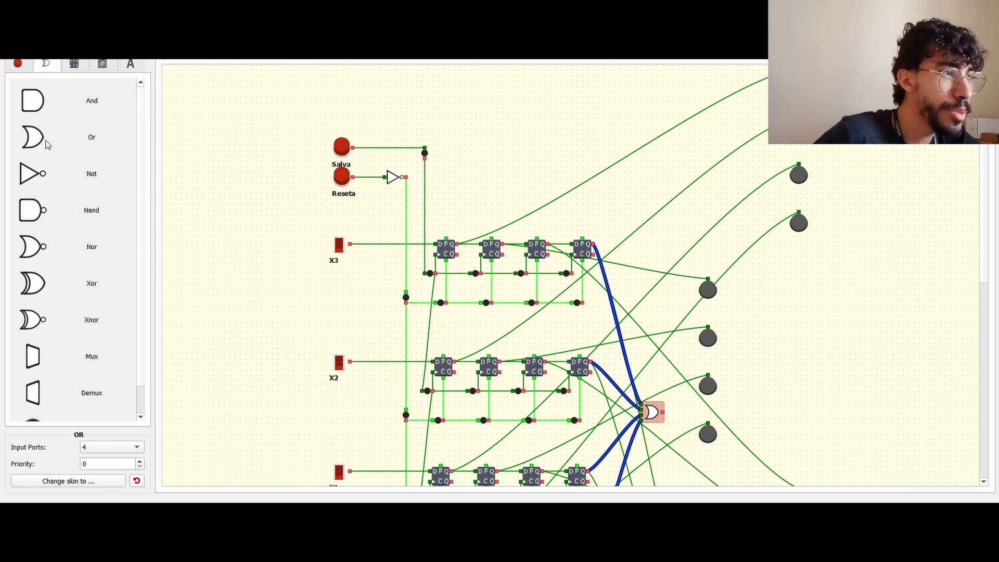
left_click_drag(52, 101, 412, 140)
left_click(425, 152)
key("Delete")
mouse_move(412, 145)
left_mouse_down()
mouse_move(385, 151)
mouse_move(424, 148)
left_mouse_up()
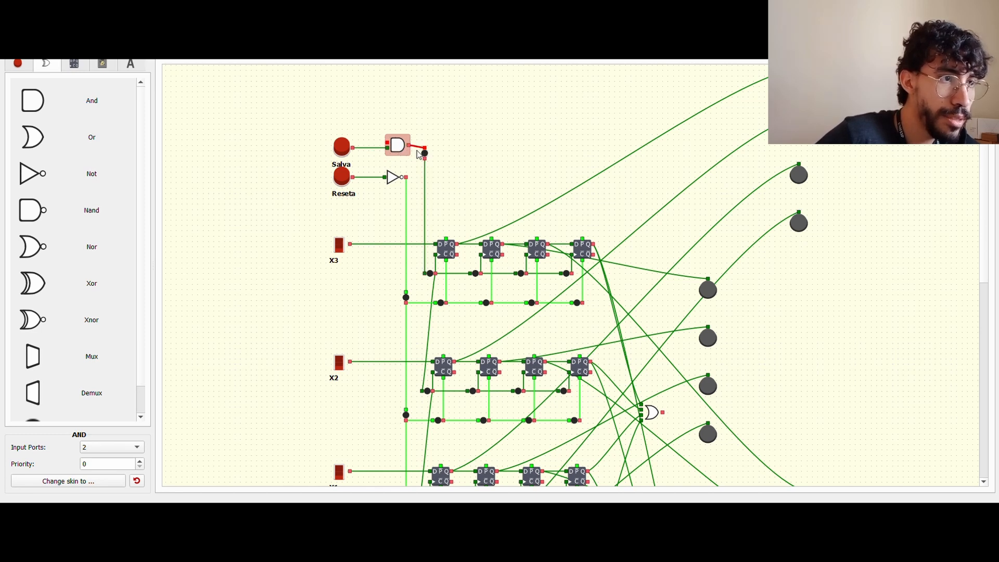
left_click(425, 153)
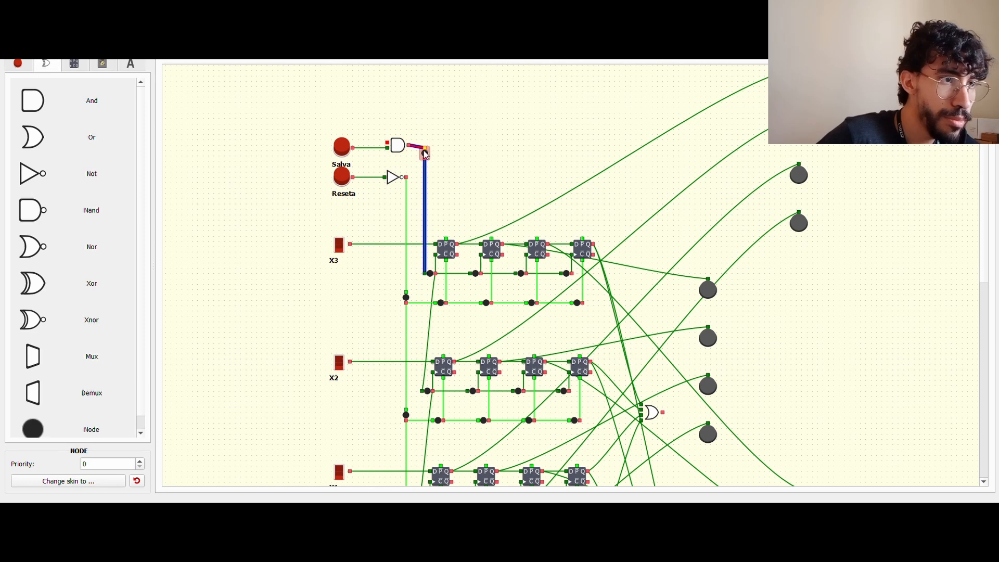
left_click(454, 137)
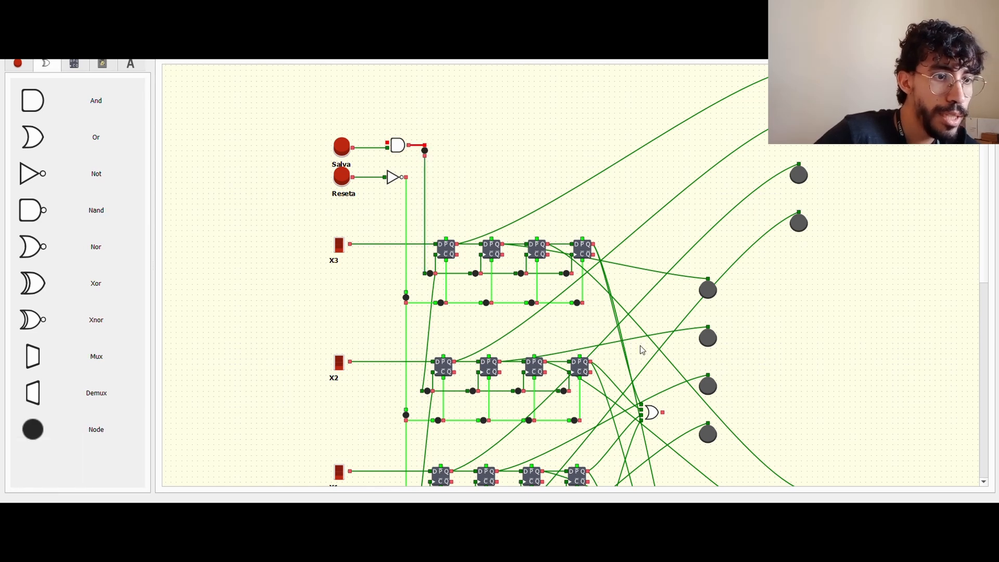
Wire the OR gate's output to the AND gate's free input and pulse Salva to test the connection.
left_click_drag(663, 413, 391, 146)
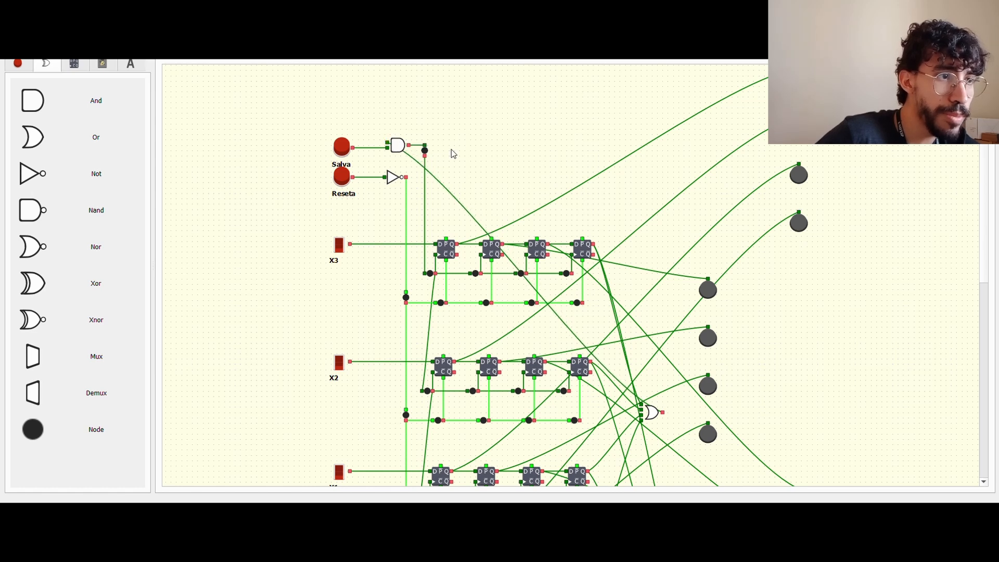
left_click(343, 151)
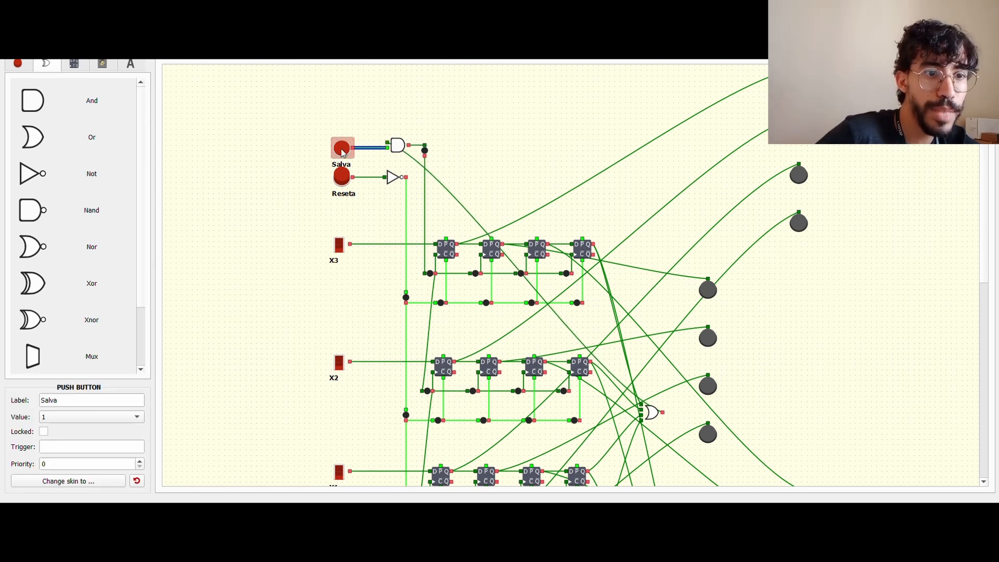
Morph the four-input OR gate into a Nor gate.
right_click(654, 415)
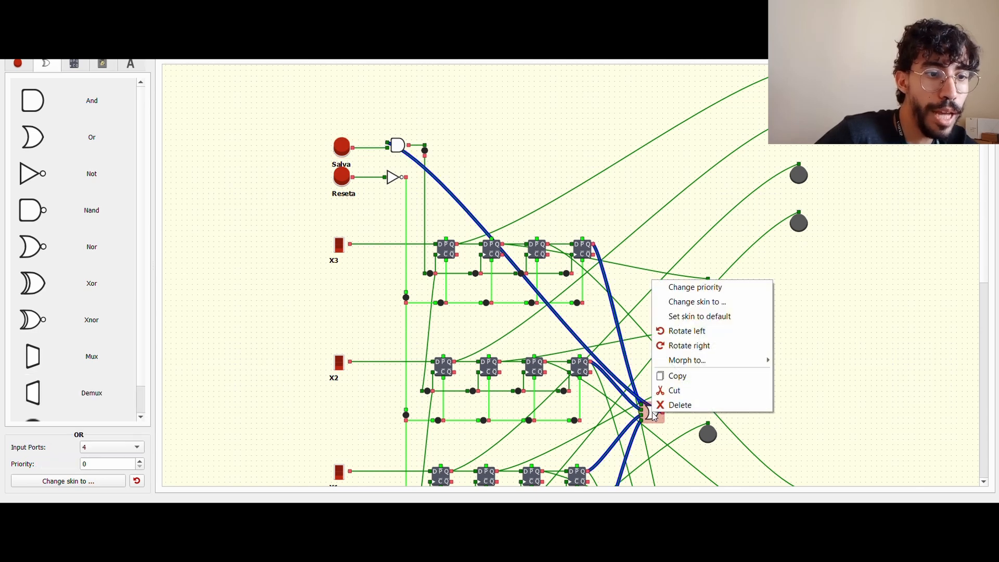
mouse_move(721, 360)
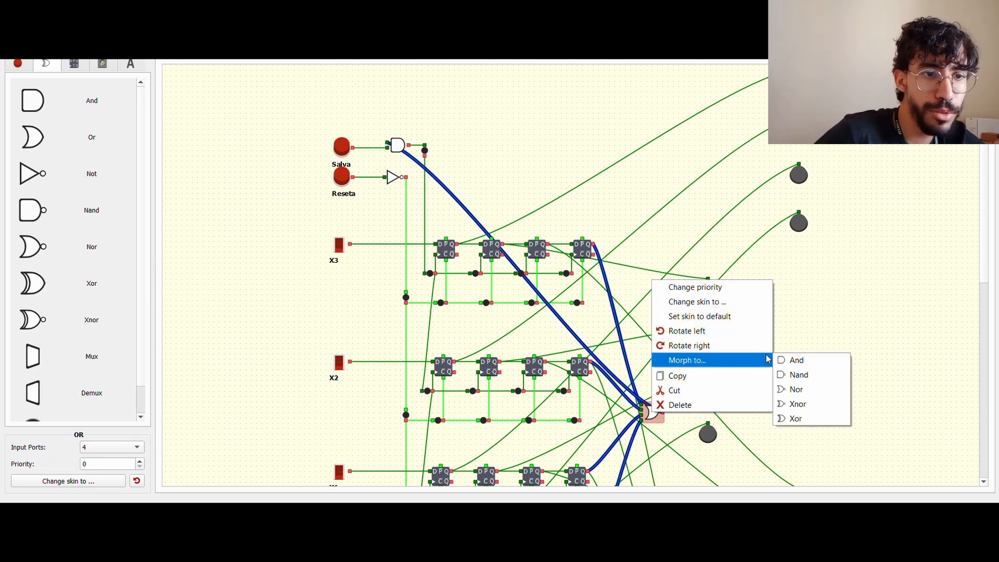
left_click(804, 417)
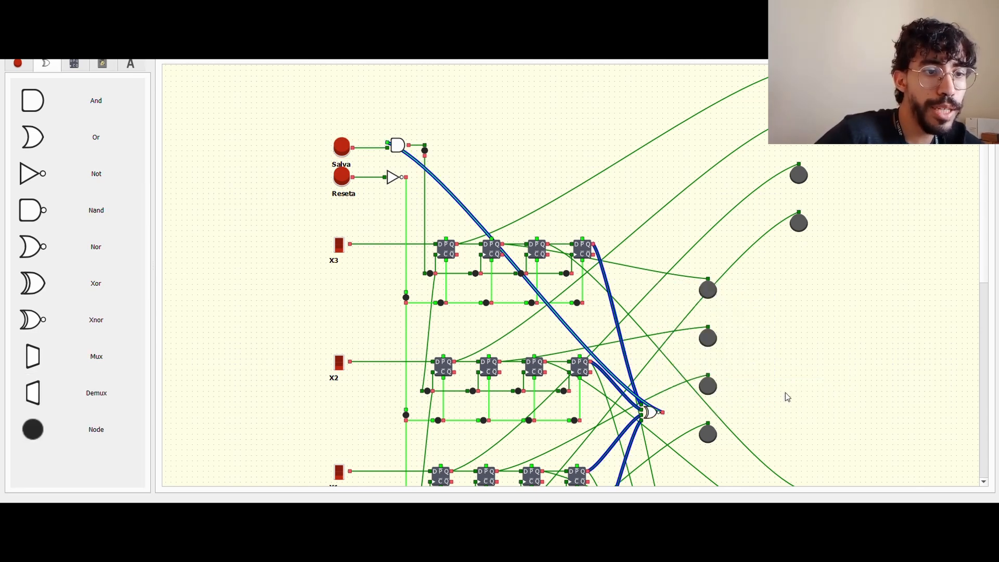
left_click(790, 406)
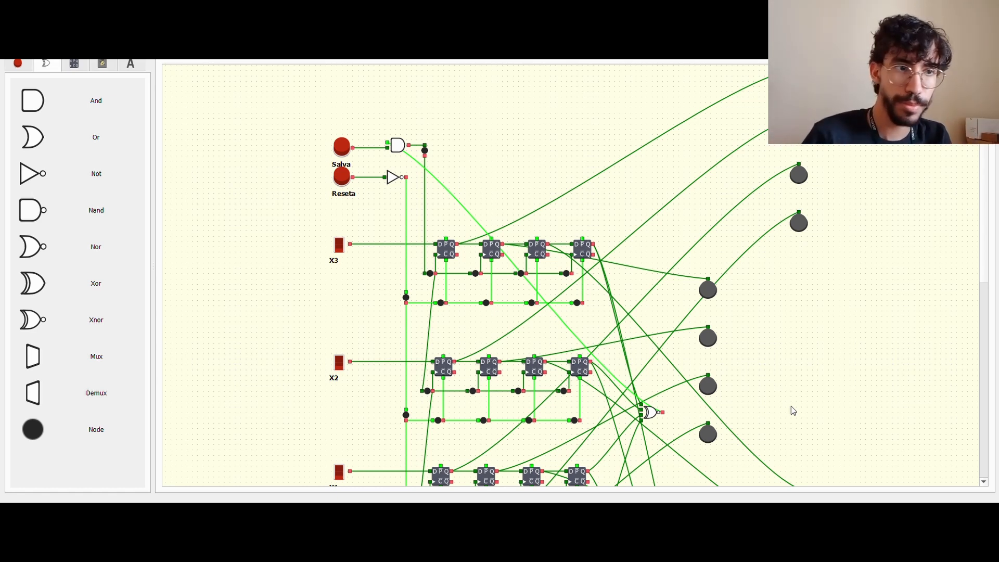
Check the type of the gate collecting the last flip-flop outputs and its available morph alternatives.
scroll(906, 208, "down", 3)
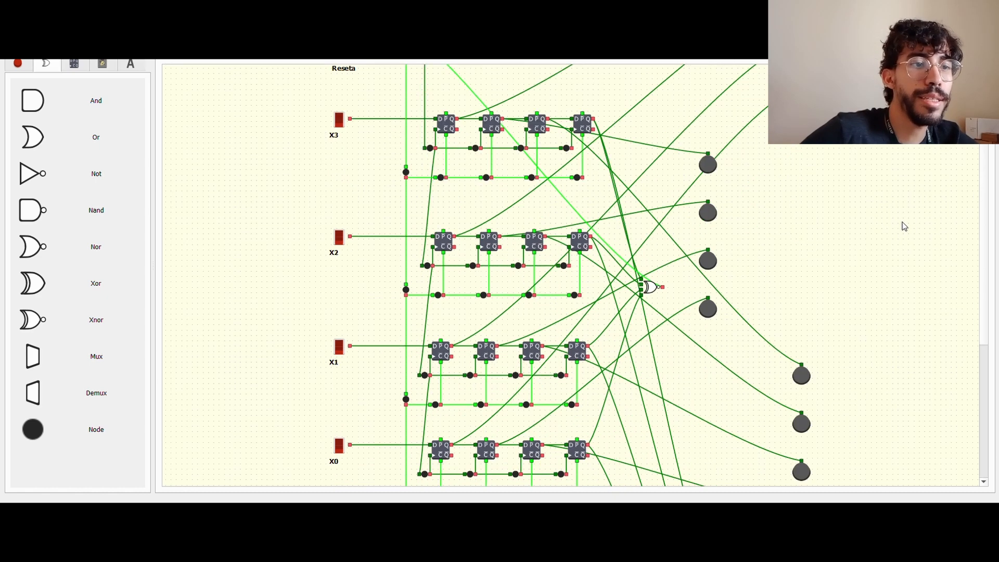
scroll(904, 227, "down", 3)
scroll(625, 251, "up", 2)
scroll(619, 234, "down", 2)
scroll(619, 234, "up", 2)
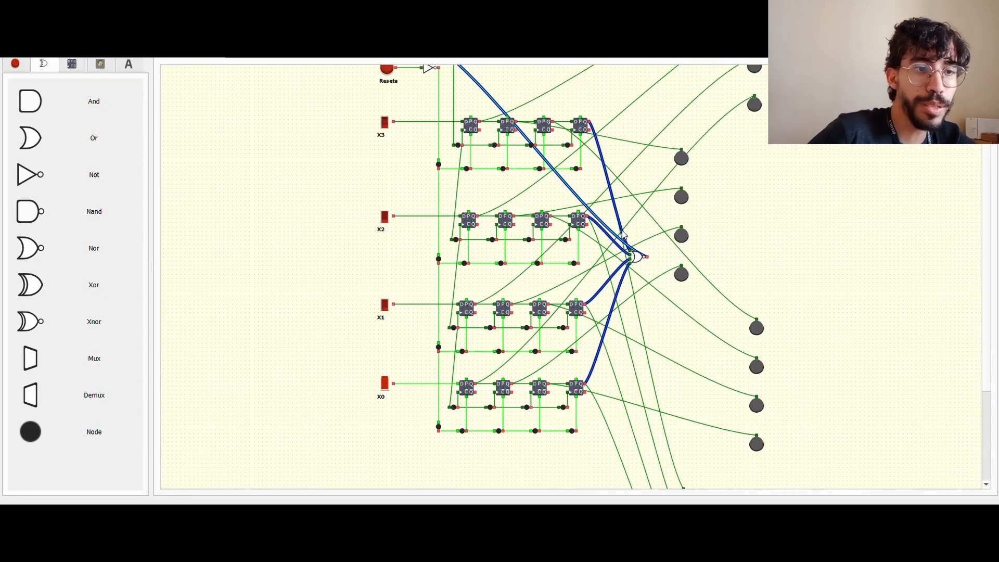
scroll(623, 236, "up", 2)
left_click(705, 252)
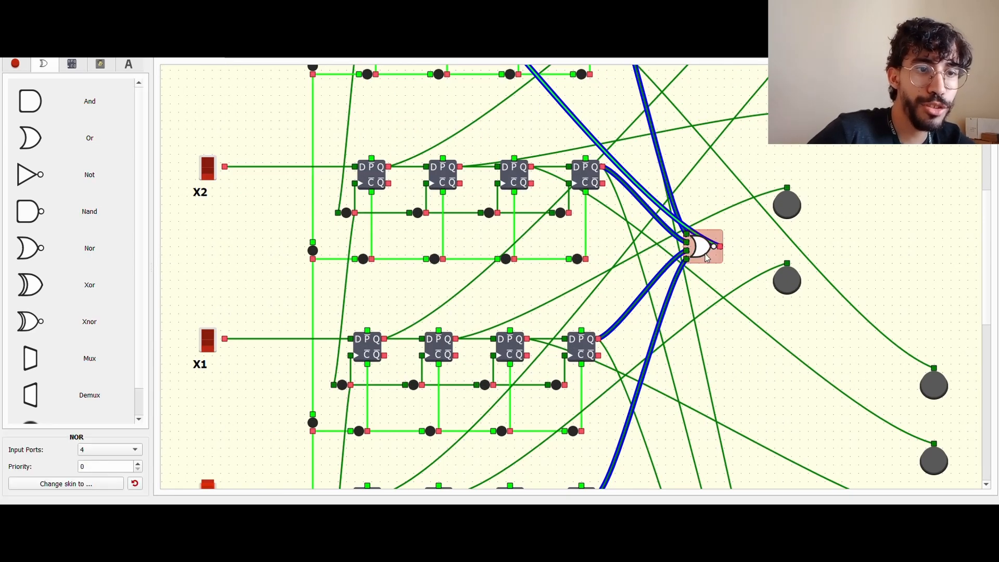
right_click(704, 252)
mouse_move(780, 333)
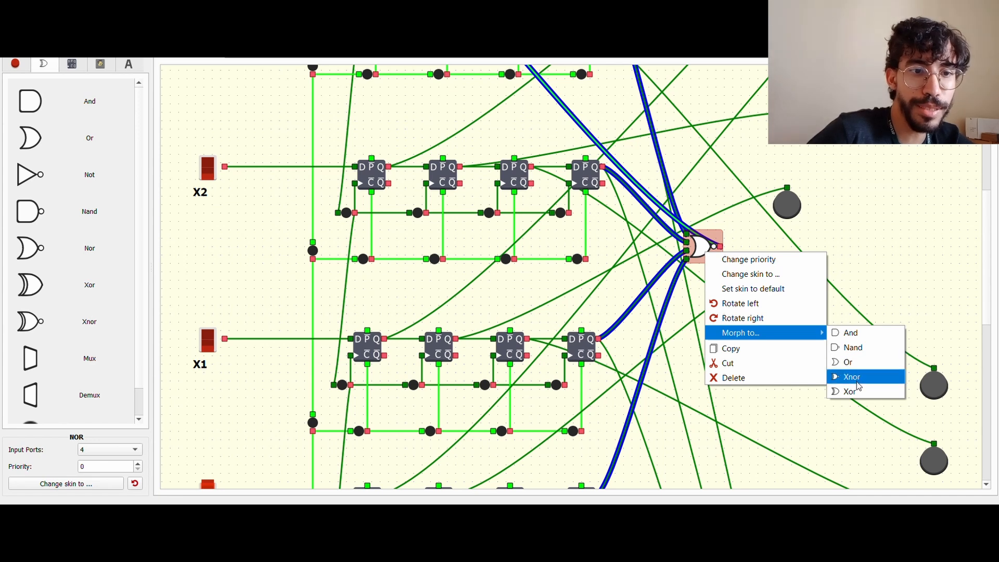
left_click(835, 291)
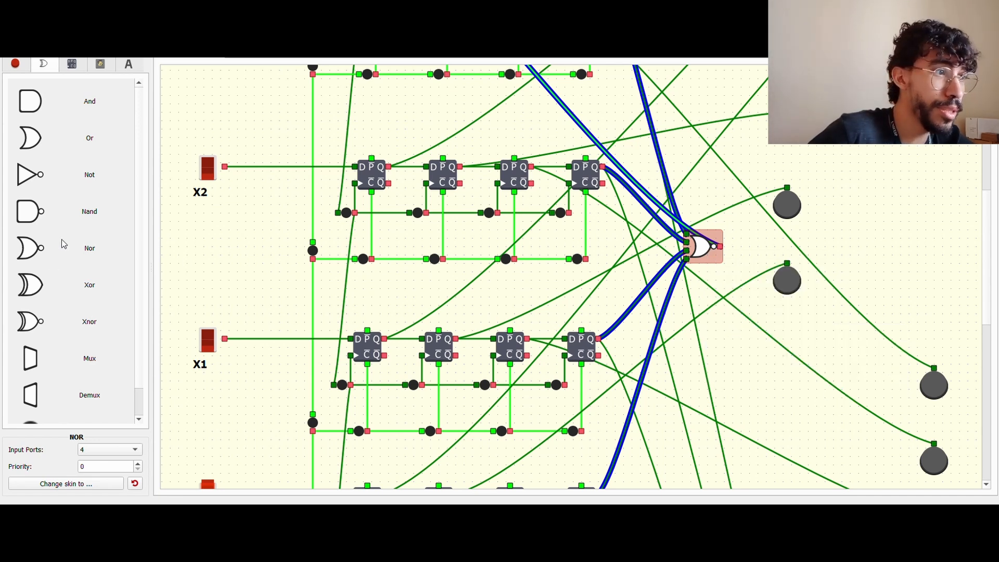
left_click(720, 285)
Store 0011 in the first flip-flop column with X1 and X0 at 1, and return X1 to 0.
scroll(719, 282, "down", 3)
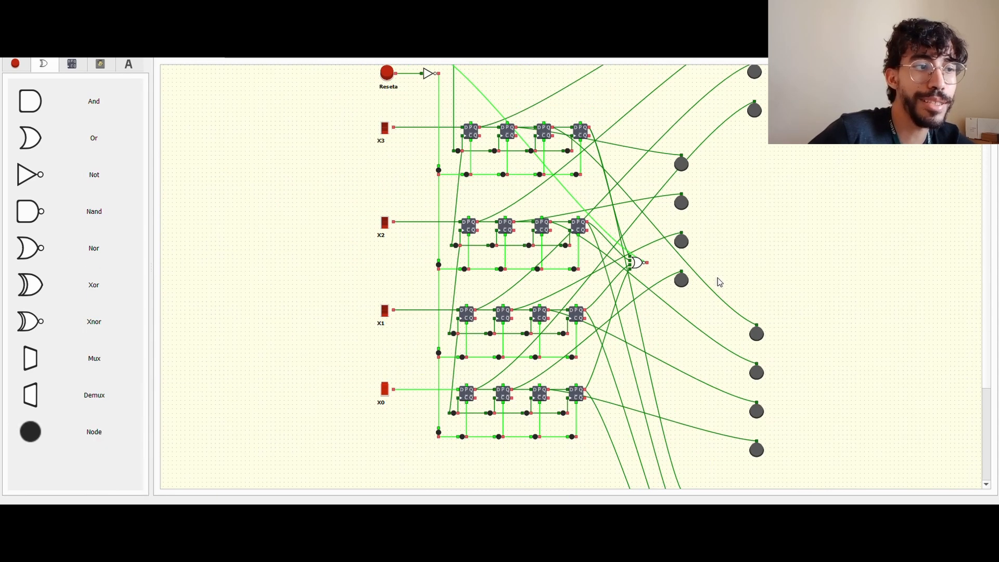
left_click(383, 310)
scroll(348, 254, "up", 2)
left_click(389, 134)
scroll(387, 364, "down", 2)
left_click(383, 333)
scroll(347, 269, "up", 2)
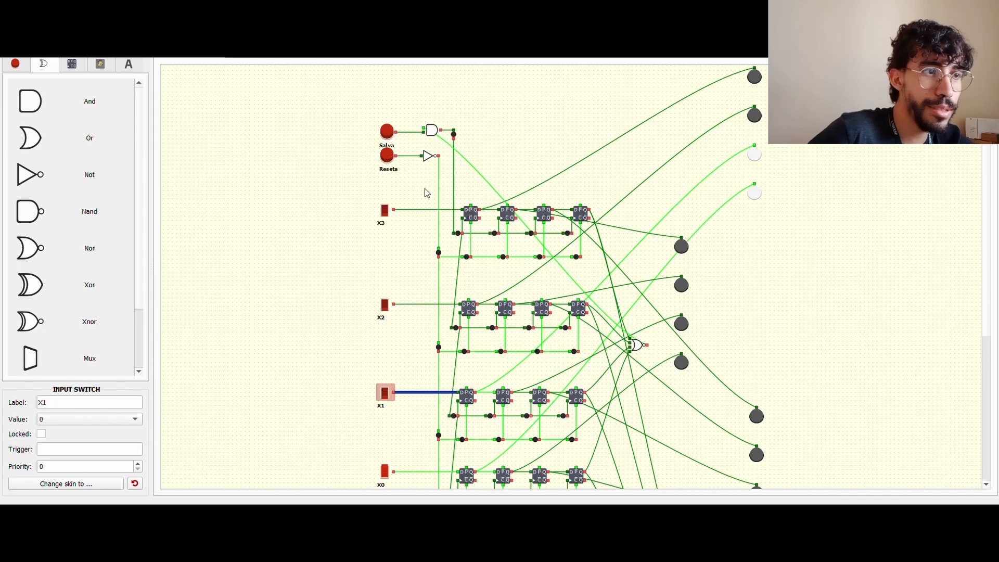
Pulse Salva with 0001 on the inputs to shift 0011 into the last flip-flop column.
left_click(385, 132)
scroll(361, 192, "down", 2)
scroll(361, 186, "up", 2)
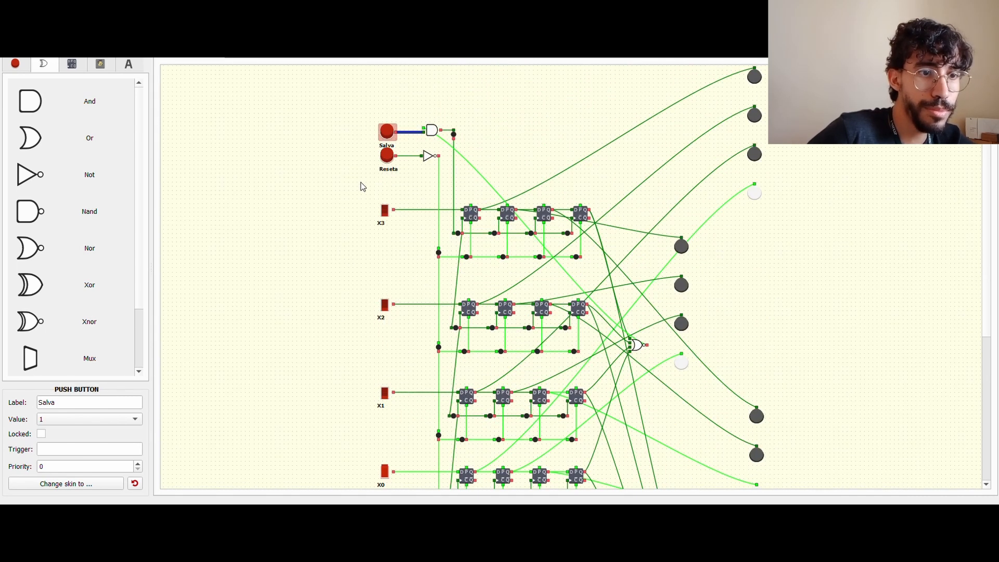
scroll(863, 284, "down", 5)
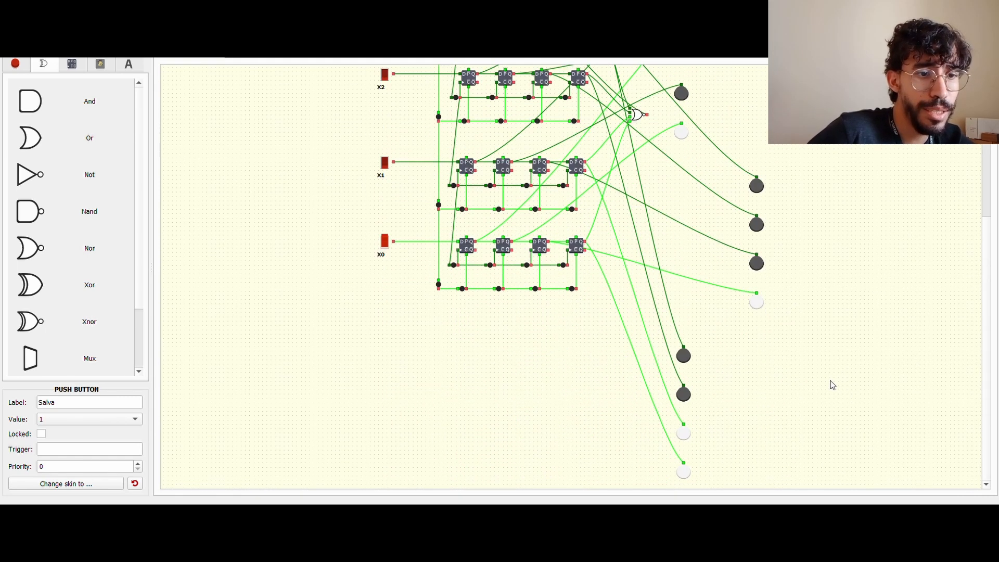
scroll(624, 200, "up", 3)
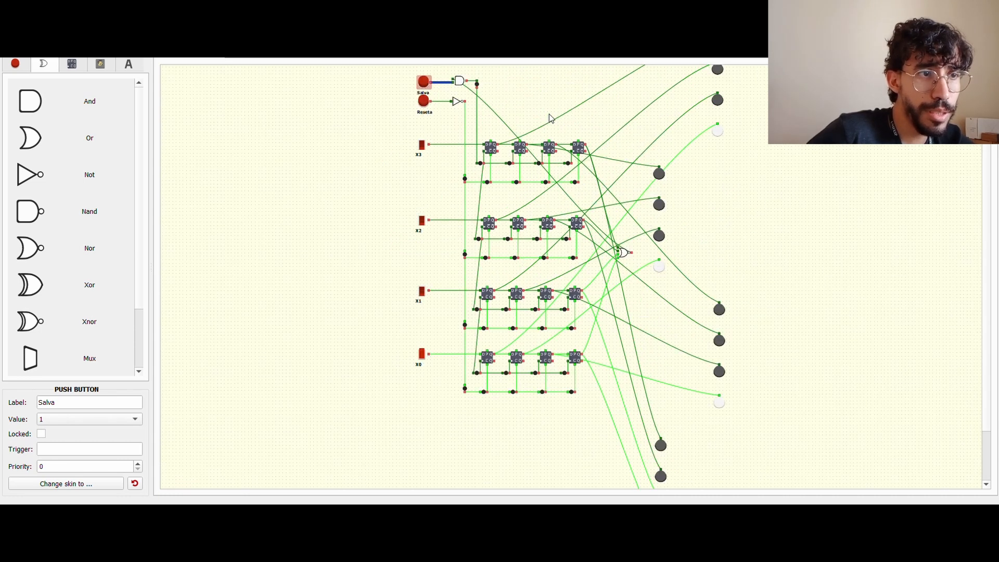
Pulse Salva several more times and check the LED groups to test whether a full register blocks further saves.
left_click(424, 119)
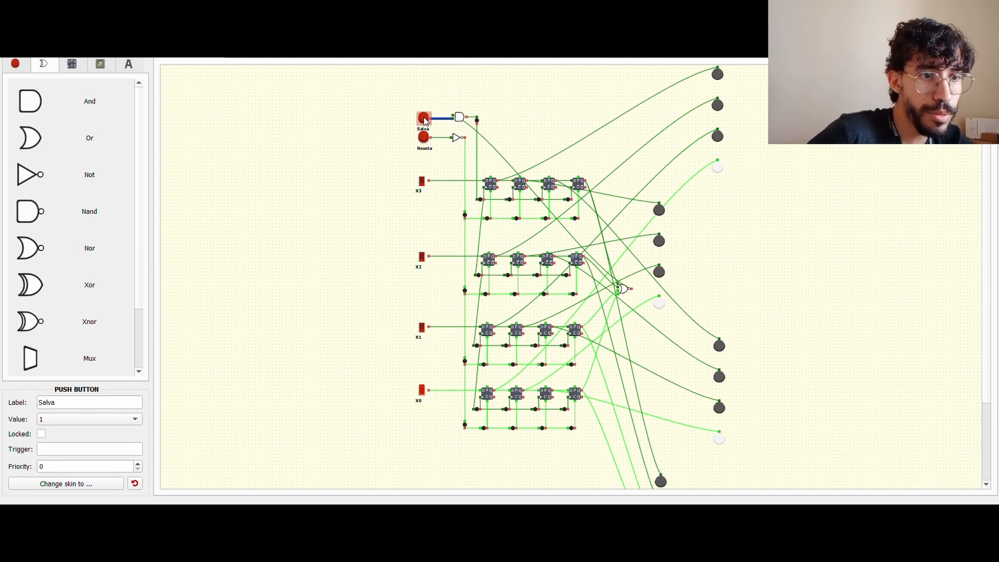
scroll(480, 198, "down", 3)
scroll(658, 464, "up", 3)
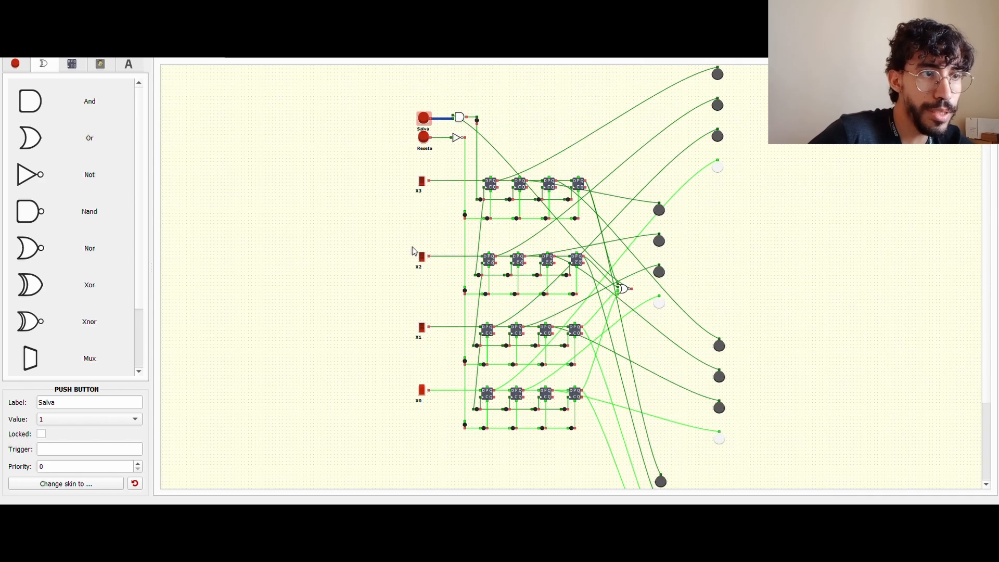
left_click(422, 120)
scroll(422, 125, "down", 2)
scroll(421, 137, "up", 1)
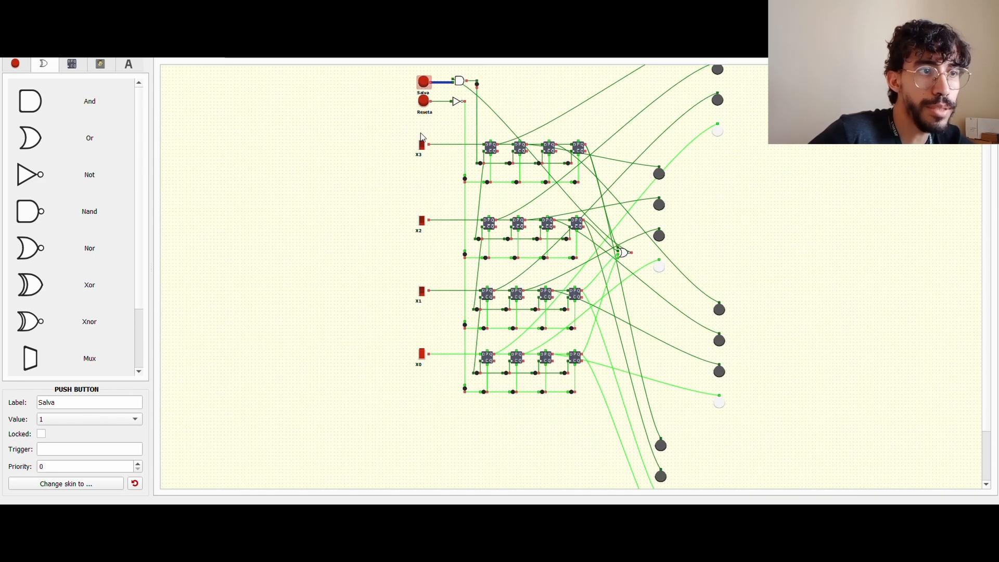
left_click(423, 82)
scroll(390, 132, "down", 2)
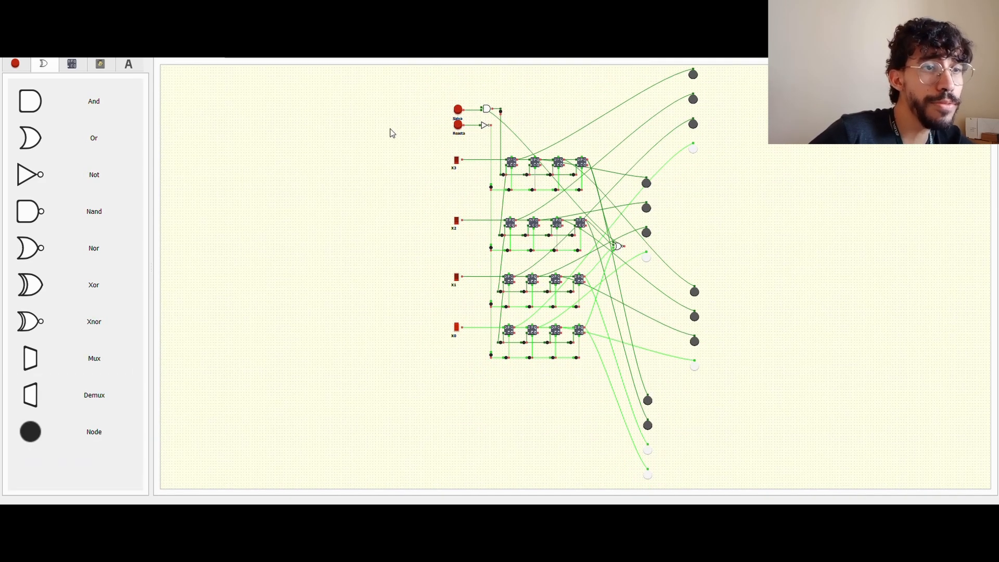